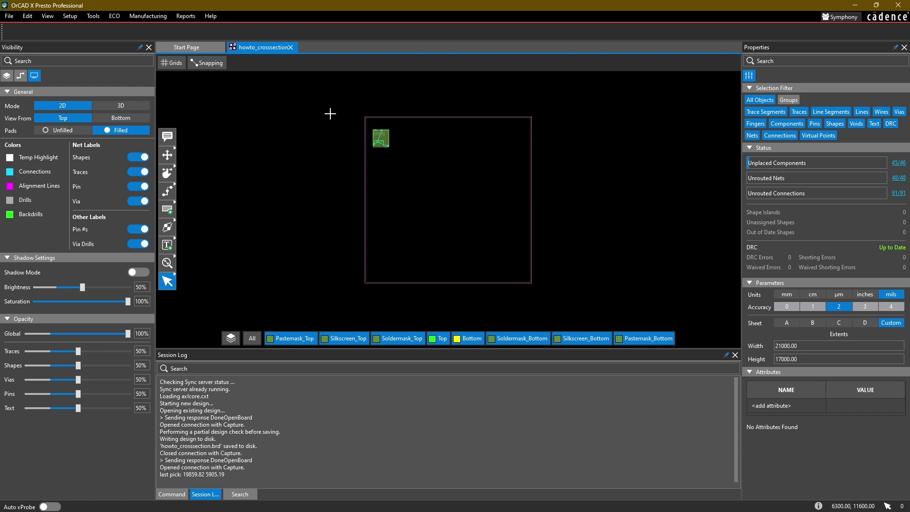
# Step: Start drawing a design outline in Polygon mode with straight lines, and shrink the session log to enlarge the canvas
pyautogui.click(120, 16)
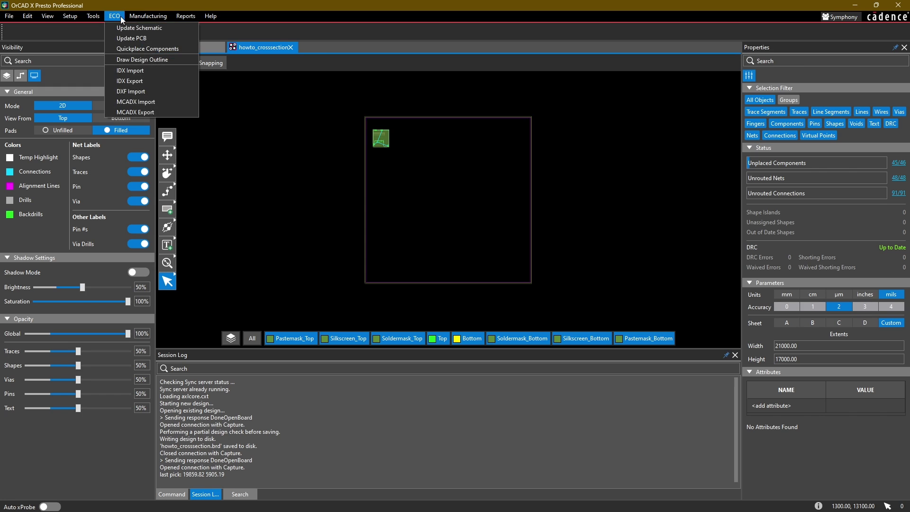
pyautogui.click(122, 60)
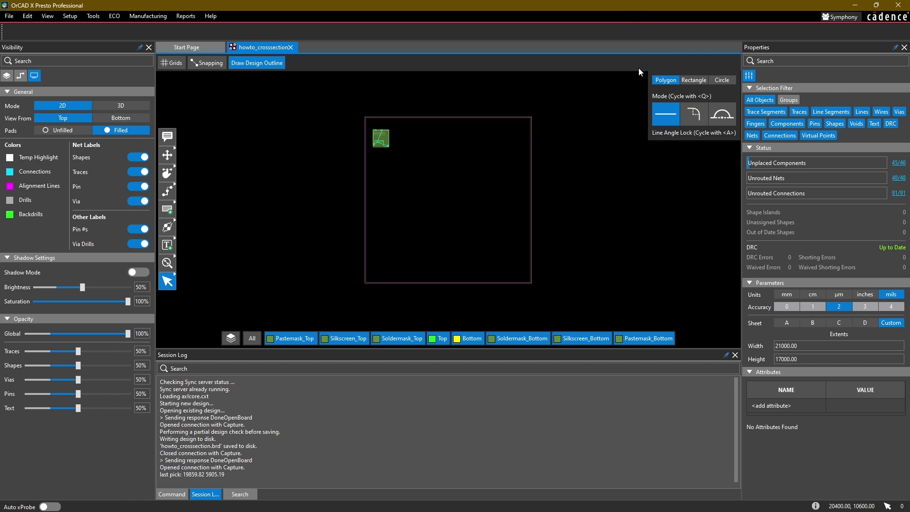
pyautogui.click(692, 81)
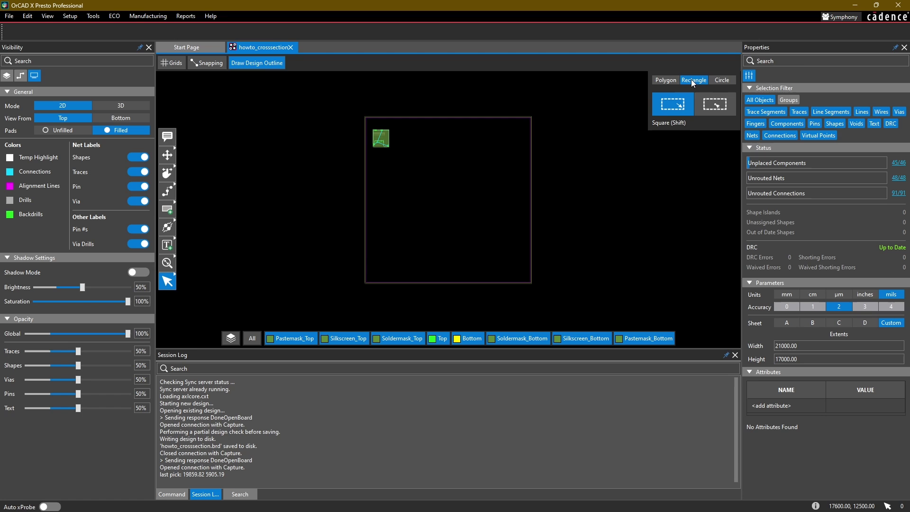
pyautogui.click(716, 81)
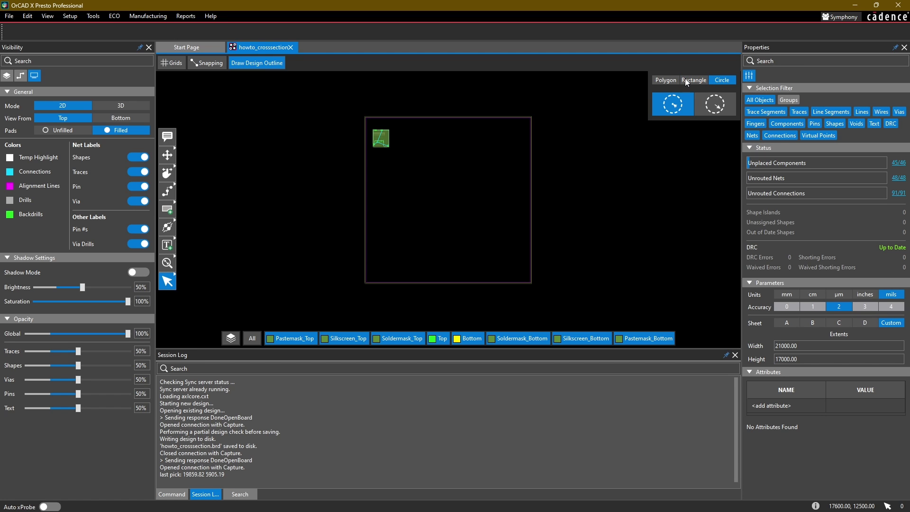
pyautogui.click(669, 81)
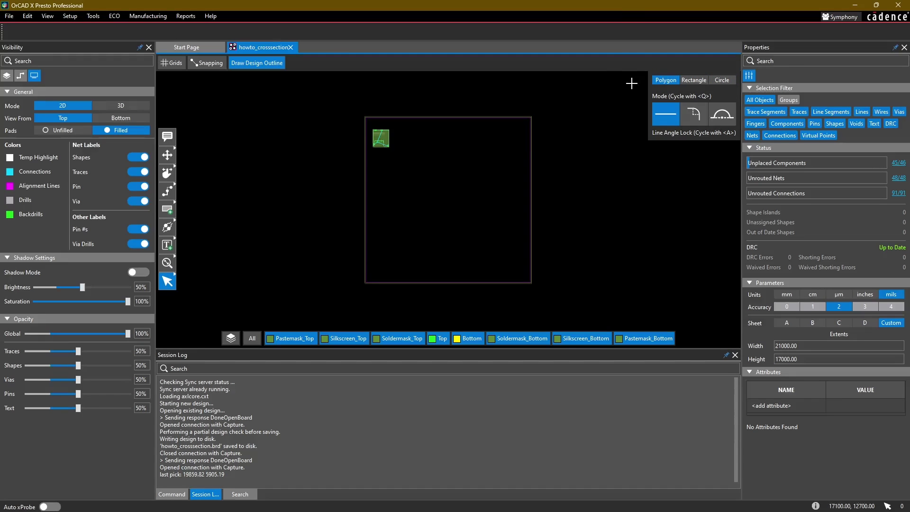
pyautogui.scroll(-2, 445, 152)
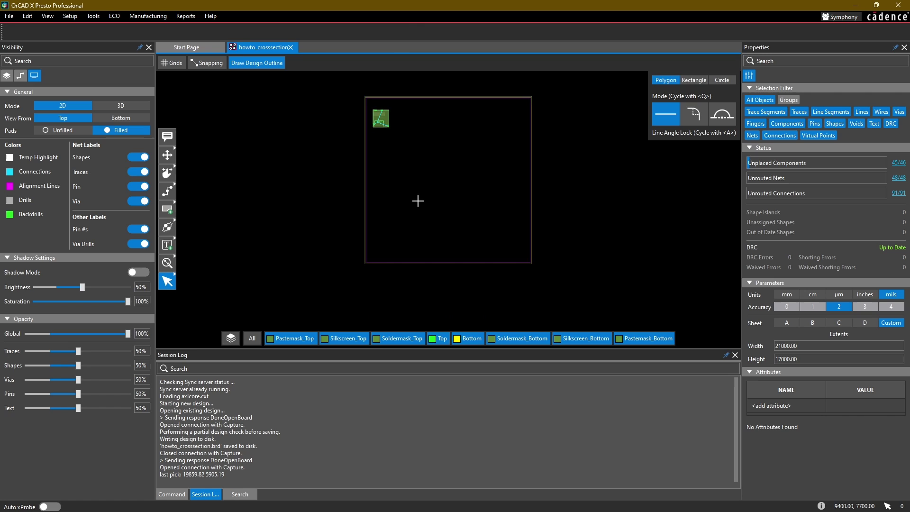
pyautogui.scroll(2, 417, 201)
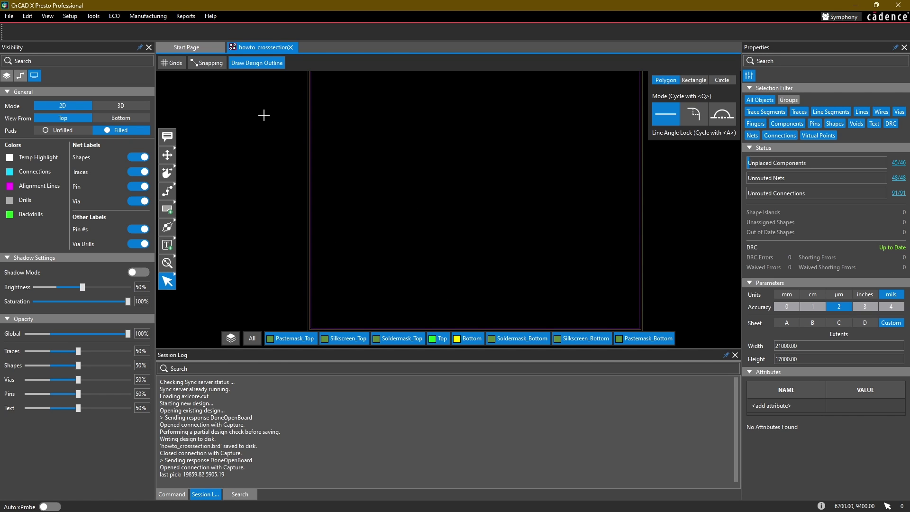
pyautogui.moveTo(303, 350); pyautogui.dragTo(314, 416)
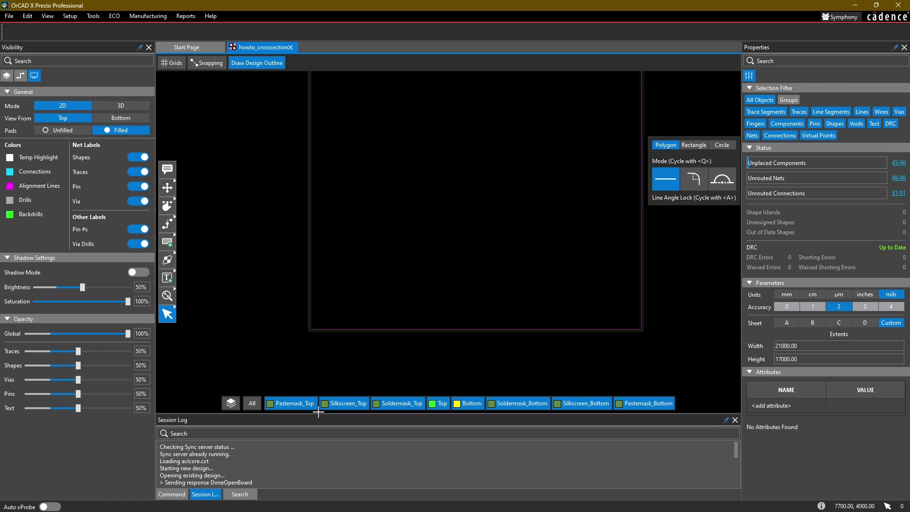
# Step: Turn on grid visibility and review the object snapping settings
pyautogui.click(172, 65)
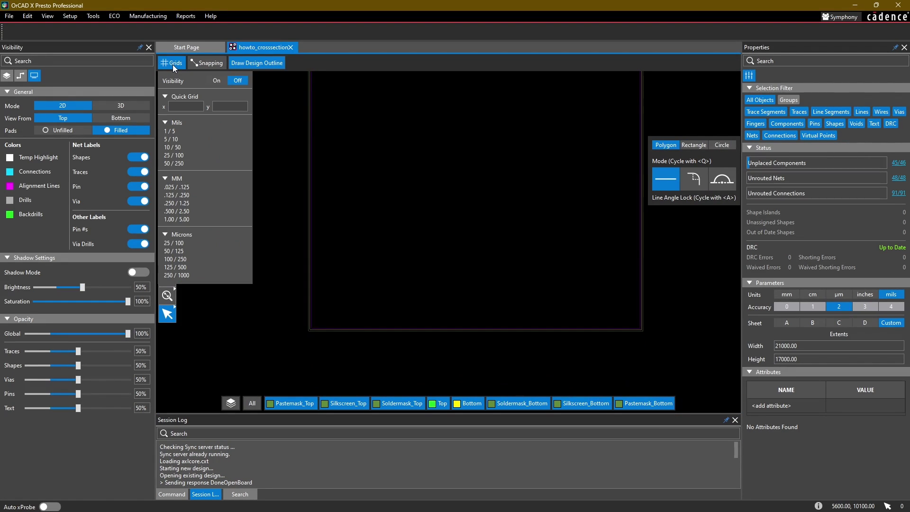
pyautogui.click(216, 81)
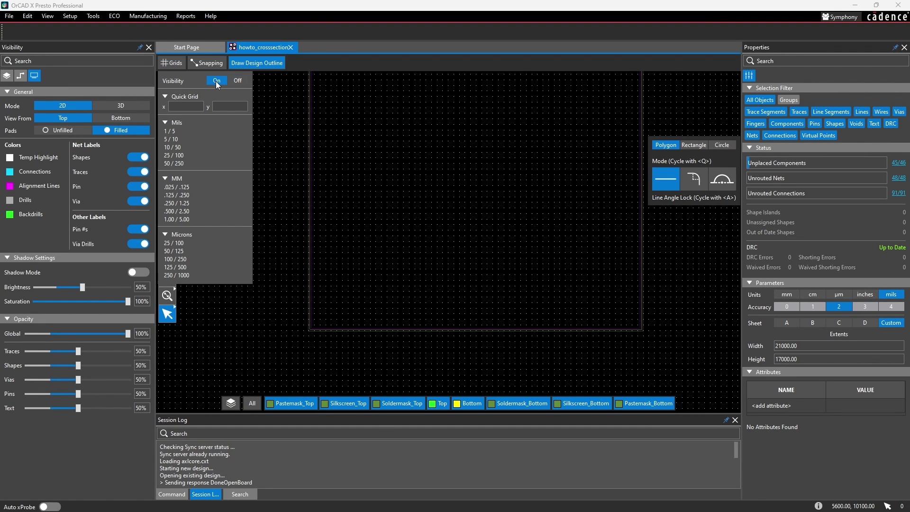
pyautogui.click(176, 66)
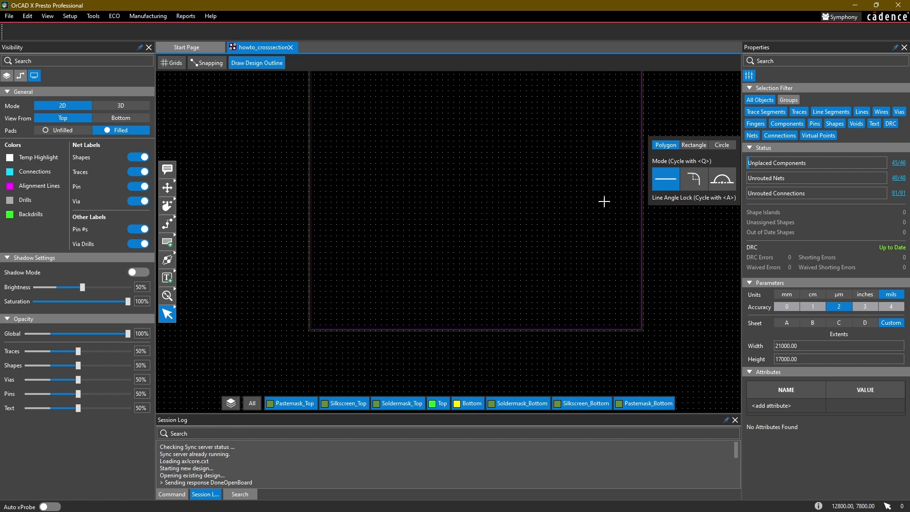
pyautogui.click(204, 67)
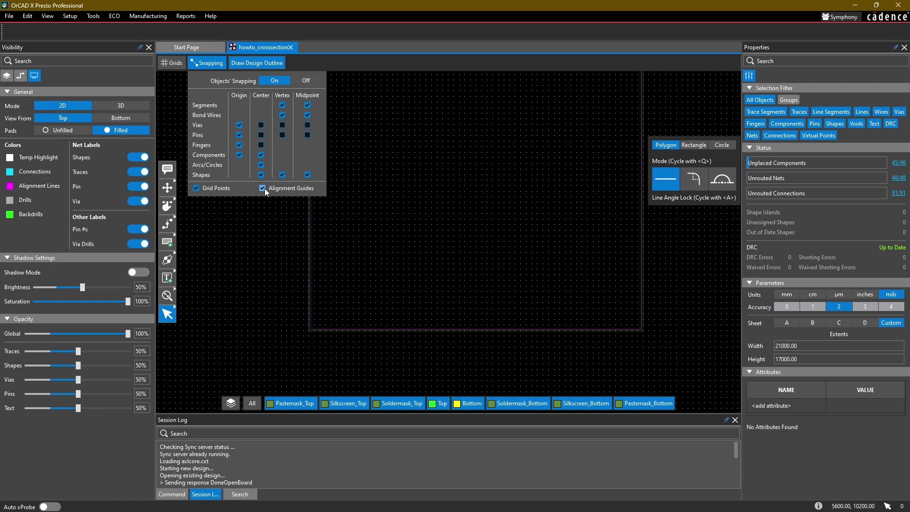
pyautogui.click(212, 62)
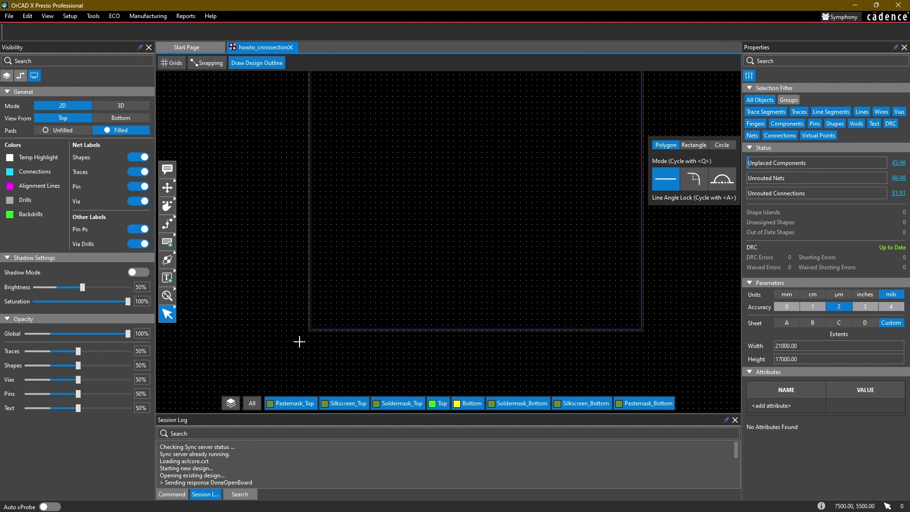
# Step: From the existing outline's lower-left corner, draw a straight bottom edge rightward, followed by two opposing arcs forming an S-shaped step upward
pyautogui.click(309, 330)
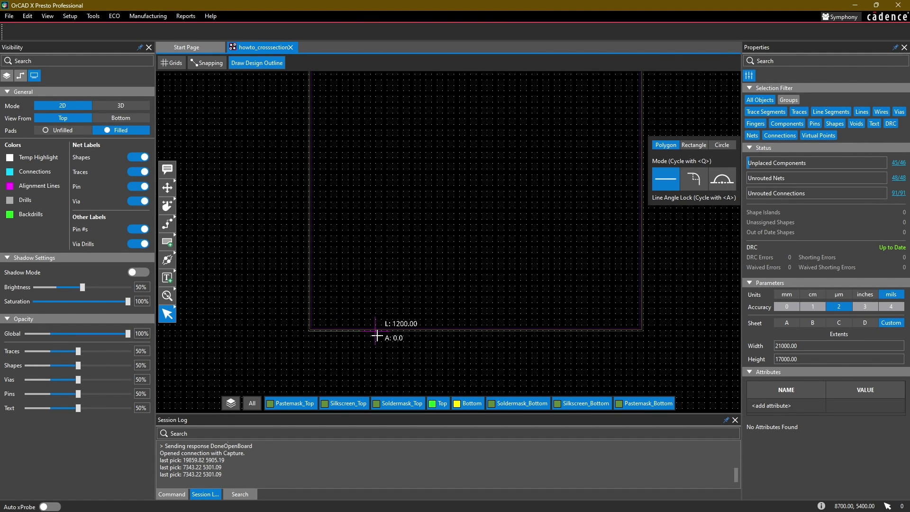
pyautogui.click(431, 327)
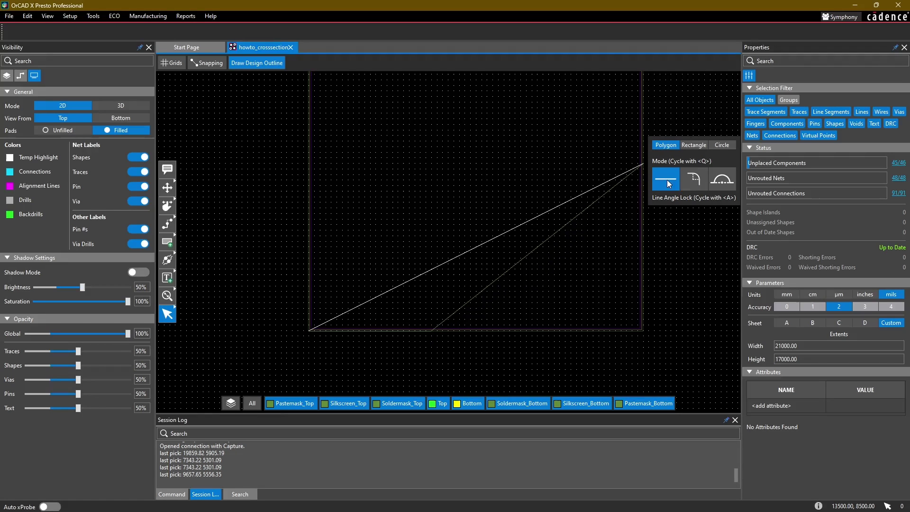
pyautogui.click(693, 186)
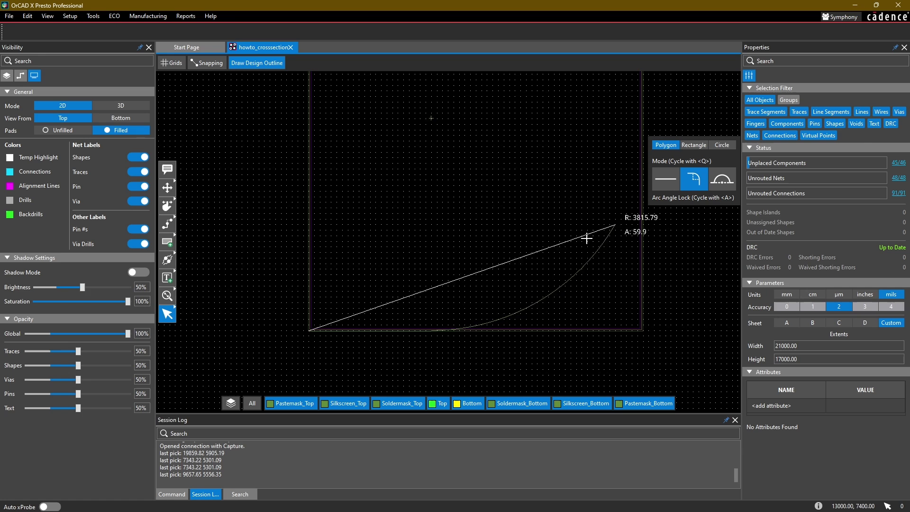
pyautogui.click(454, 304)
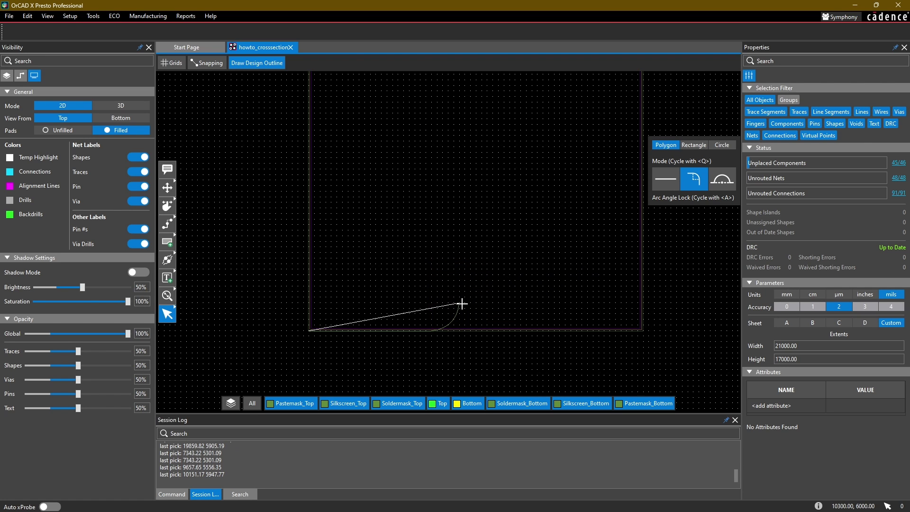
pyautogui.click(490, 278)
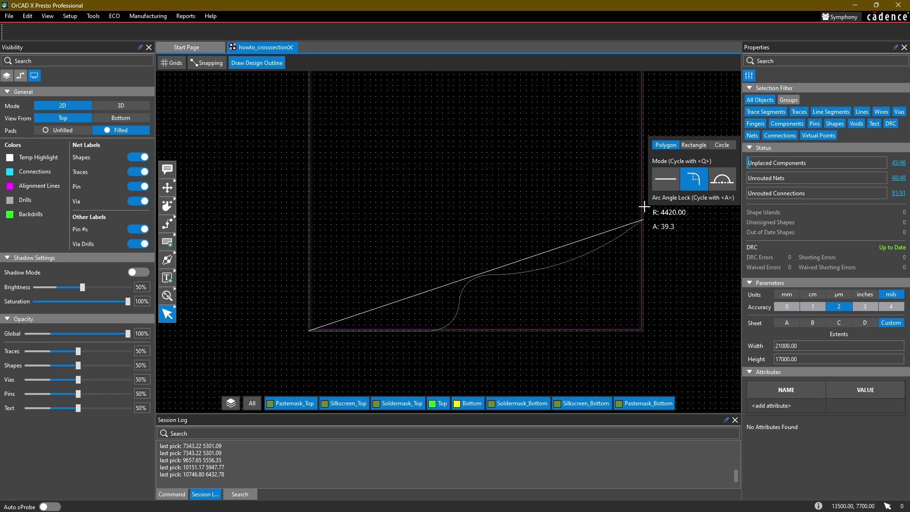
# Step: Extend the outline with a horizontal edge to the right, a 90° arc of 500 mils radius, and a vertical edge upward
pyautogui.press('q')
pyautogui.click(678, 275)
pyautogui.click(575, 275)
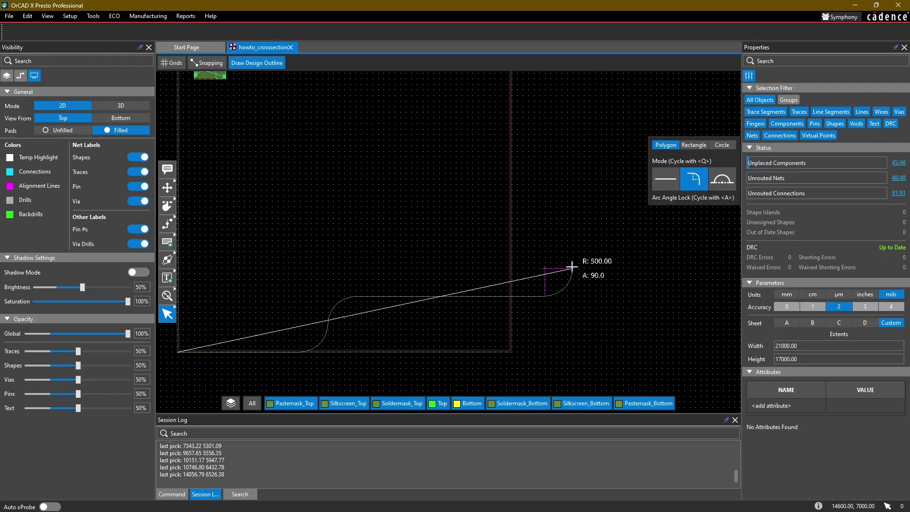
pyautogui.click(579, 148)
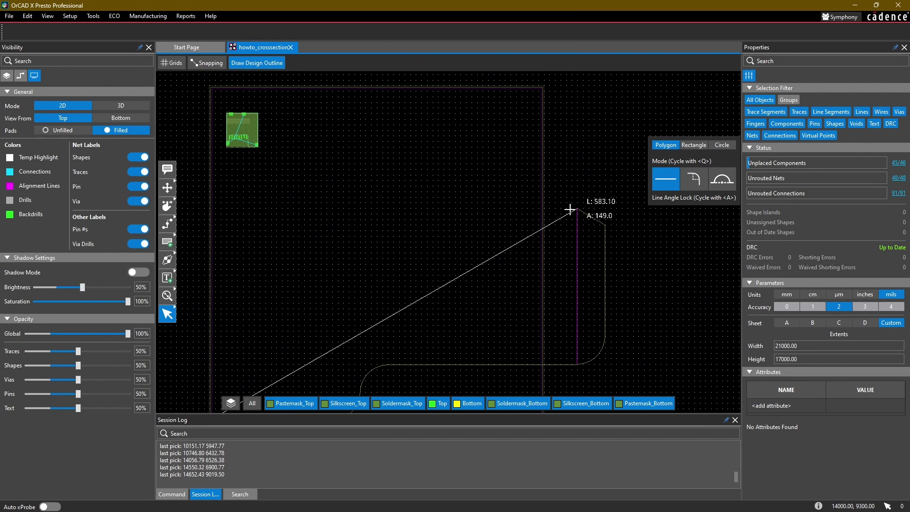
# Step: Round the upper-right corner with an arc, run the top edge back leftward, and end it with a 180° arc of 250 mils radius
pyautogui.press('q')
pyautogui.click(554, 116)
pyautogui.click(656, 185)
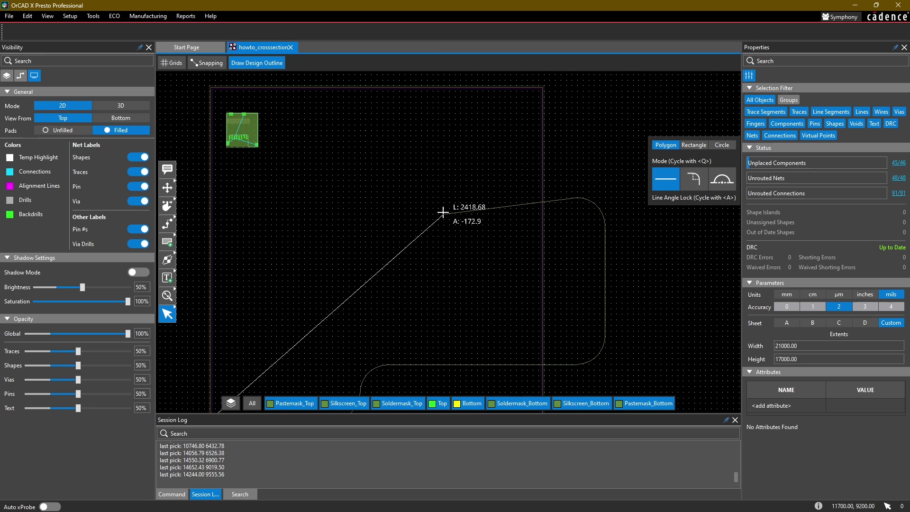
pyautogui.click(450, 136)
pyautogui.press('q')
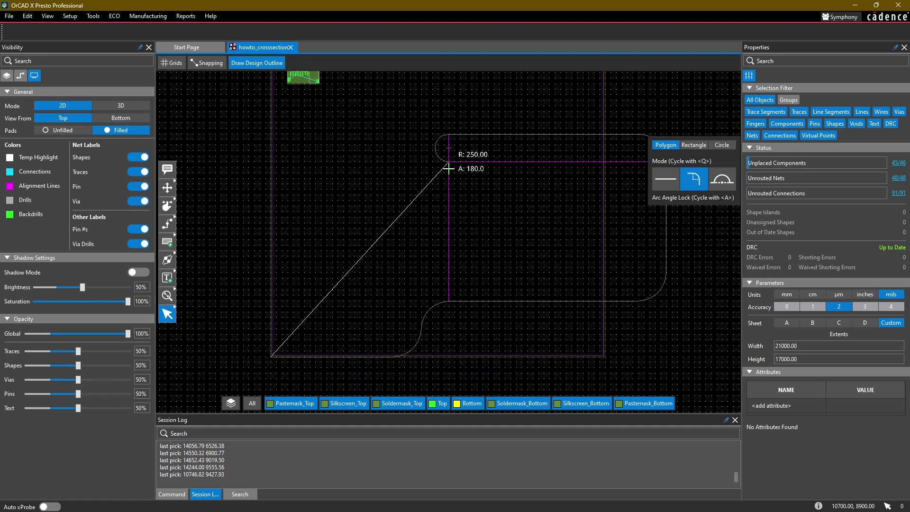
pyautogui.click(450, 165)
# Step: Continue the outline with a short horizontal edge to the right, an arc turning downward, and a straight vertical edge down
pyautogui.click(666, 179)
pyautogui.click(490, 165)
pyautogui.press('q')
pyautogui.click(520, 178)
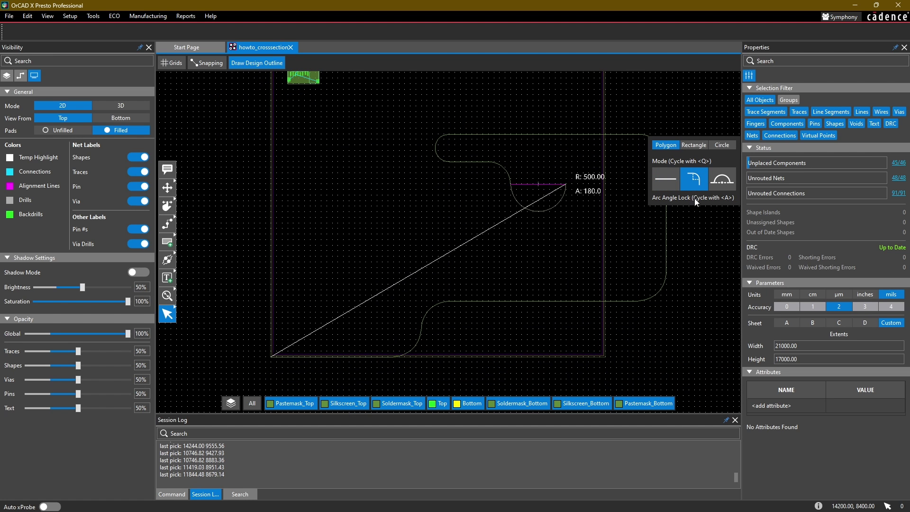
pyautogui.press('q')
pyautogui.press('q')
pyautogui.click(501, 230)
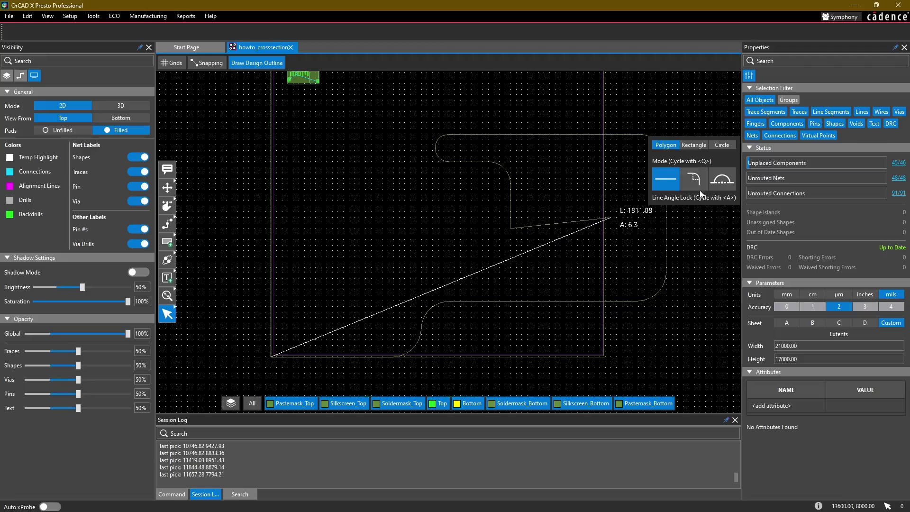
# Step: Round the corner at the bottom of the inner vertical edge and draw a horizontal edge about 3400 mils leftward
pyautogui.press('q')
pyautogui.click(488, 243)
pyautogui.click(663, 184)
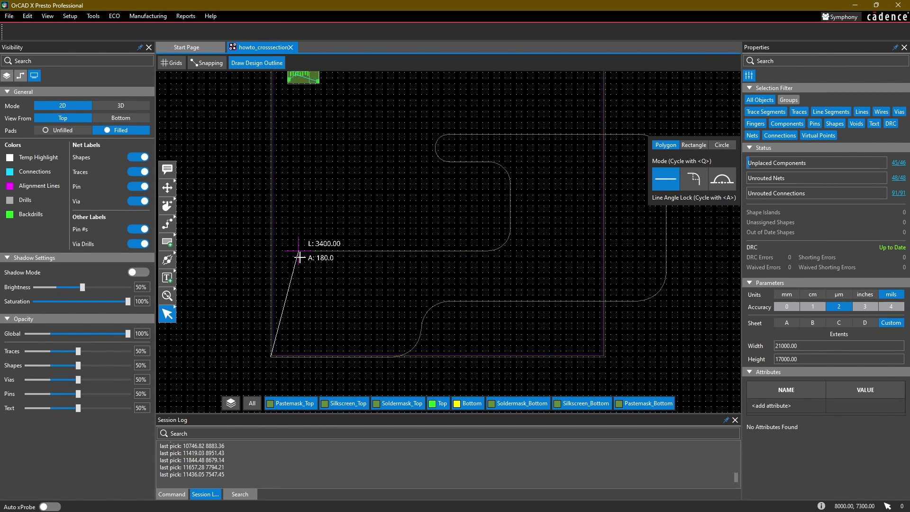
pyautogui.click(292, 257)
# Step: Add a 90° arc of 500 mils radius ending directly above the outline's start point, and close the outline with a straight left edge
pyautogui.press('q')
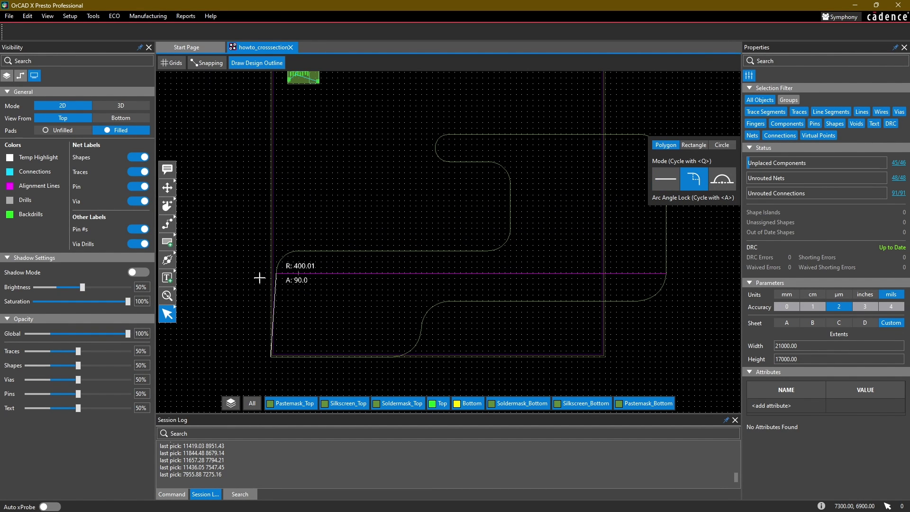
pyautogui.scroll(4, 267, 277)
pyautogui.scroll(-4, 335, 207)
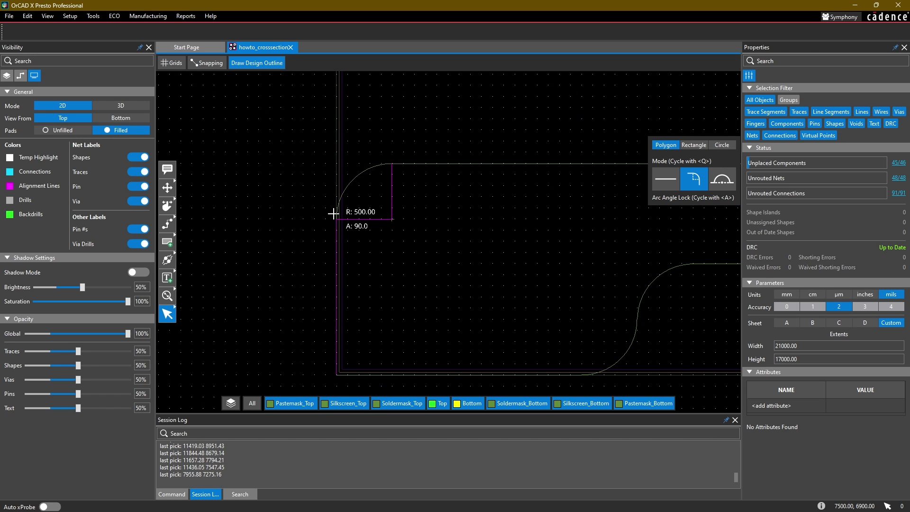
pyautogui.click(208, 63)
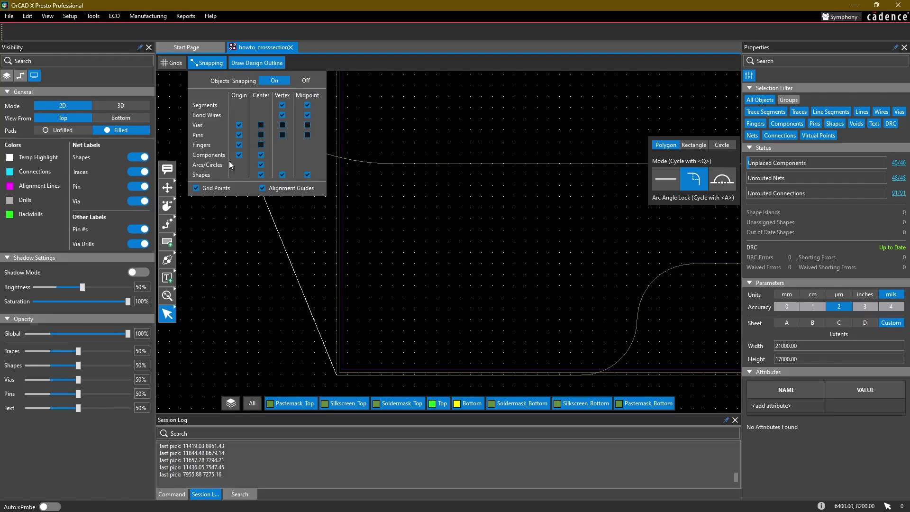
pyautogui.scroll(3, 335, 212)
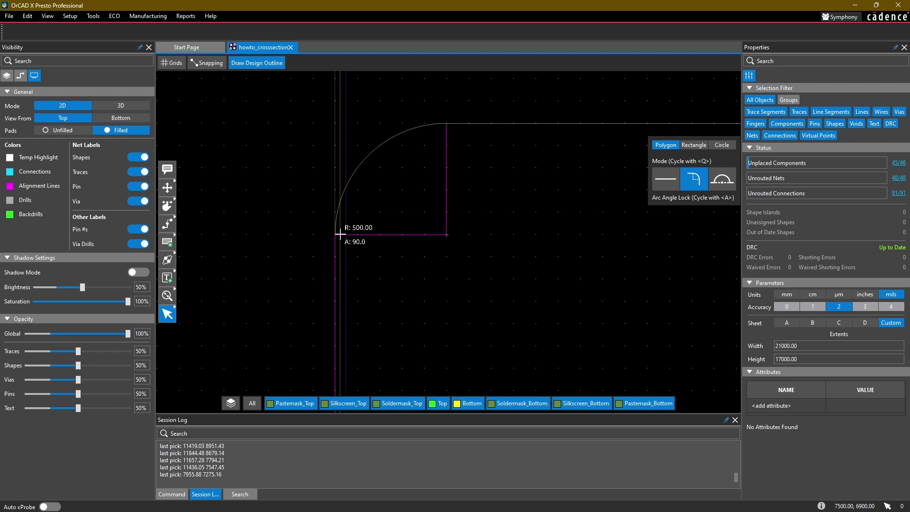
pyautogui.click(340, 234)
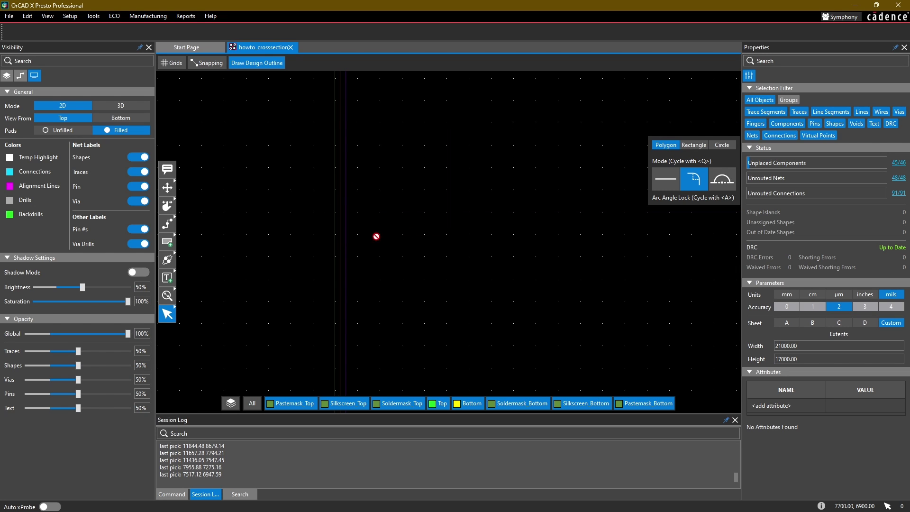
pyautogui.scroll(-3, 370, 284)
pyautogui.click(385, 320)
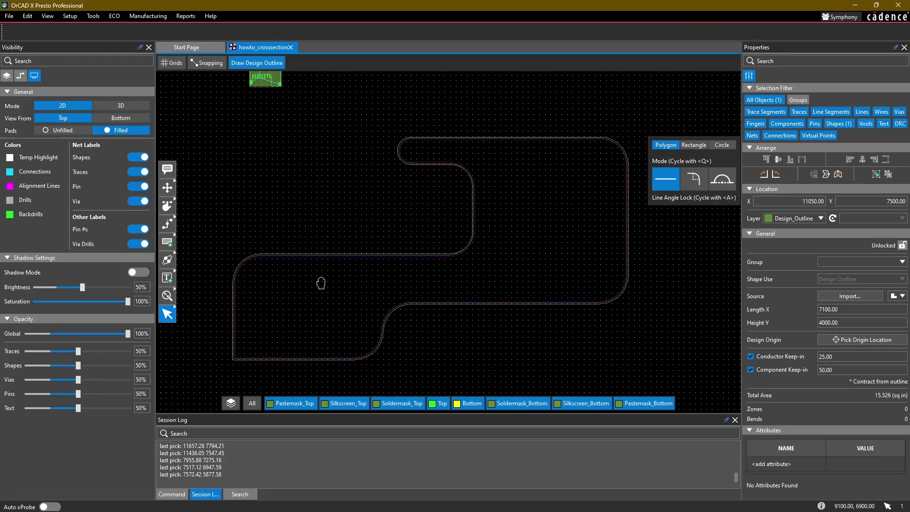
# Step: Hide the grid, enable Shadow Mode at 100% brightness, and exit outline drawing with nothing selected
pyautogui.click(171, 65)
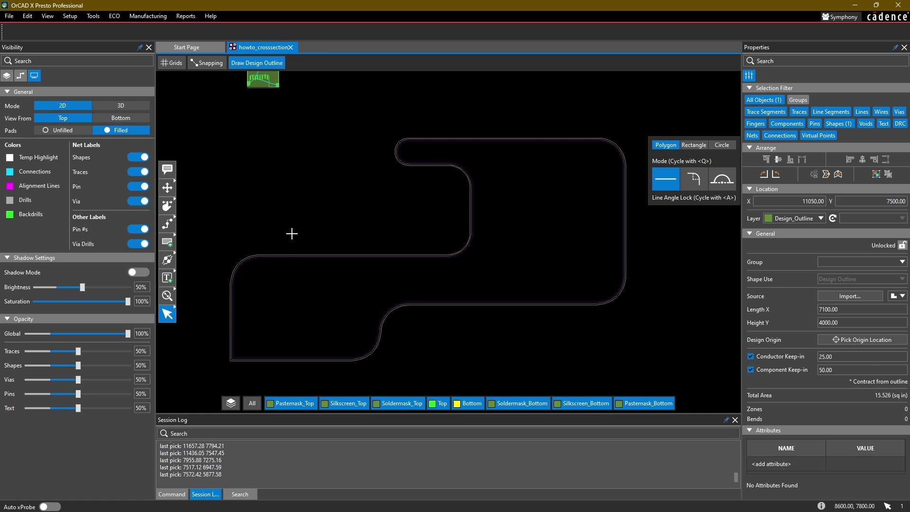
pyautogui.moveTo(81, 290); pyautogui.dragTo(138, 289)
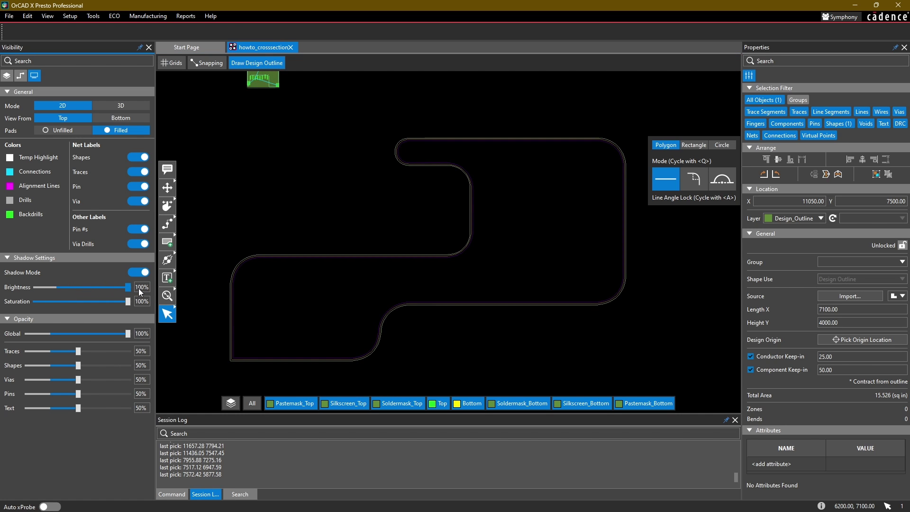
pyautogui.moveTo(320, 190); pyautogui.dragTo(323, 192, button='middle')
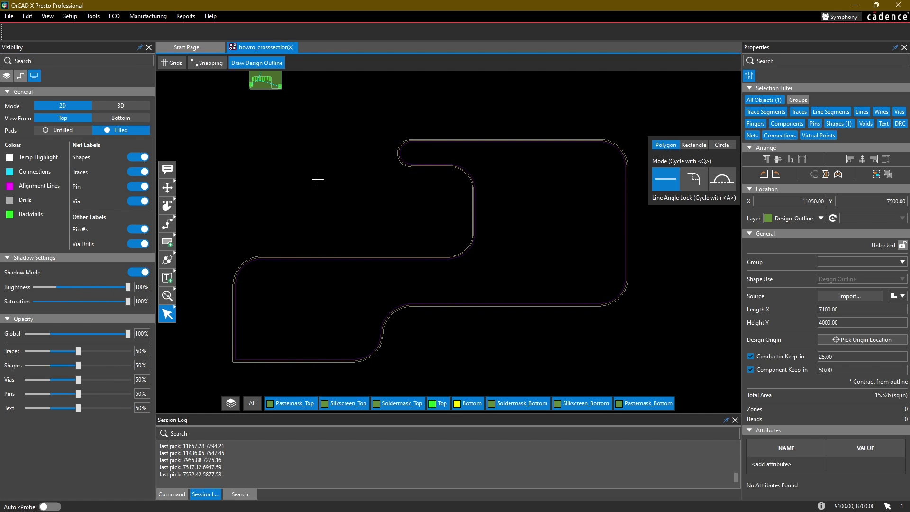
pyautogui.click(169, 321)
pyautogui.click(305, 193)
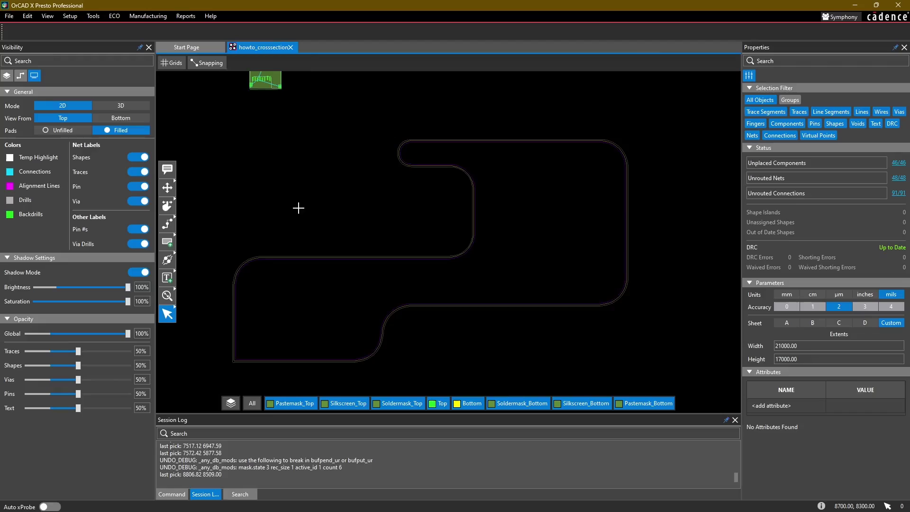
# Step: Inspect the closed outline's properties and the drawing area around its lower-left corner
pyautogui.moveTo(298, 209); pyautogui.dragTo(306, 193, button='middle')
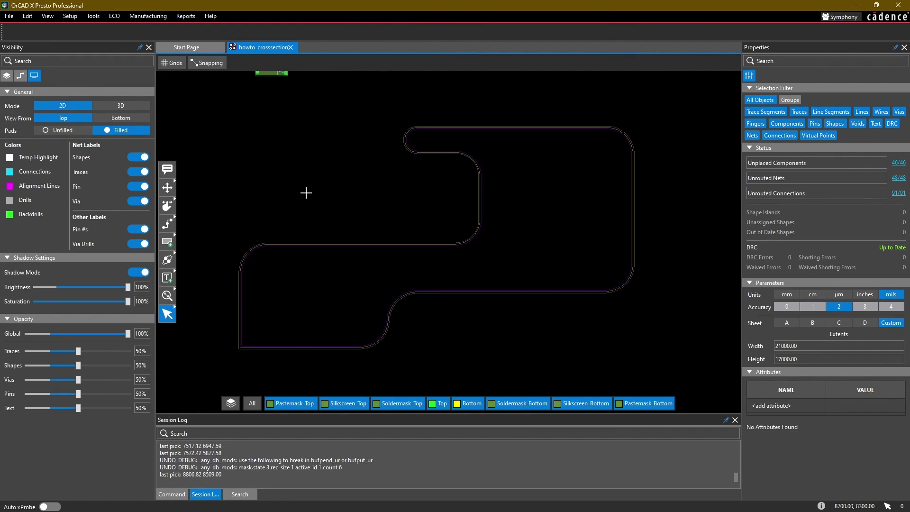
pyautogui.click(276, 349)
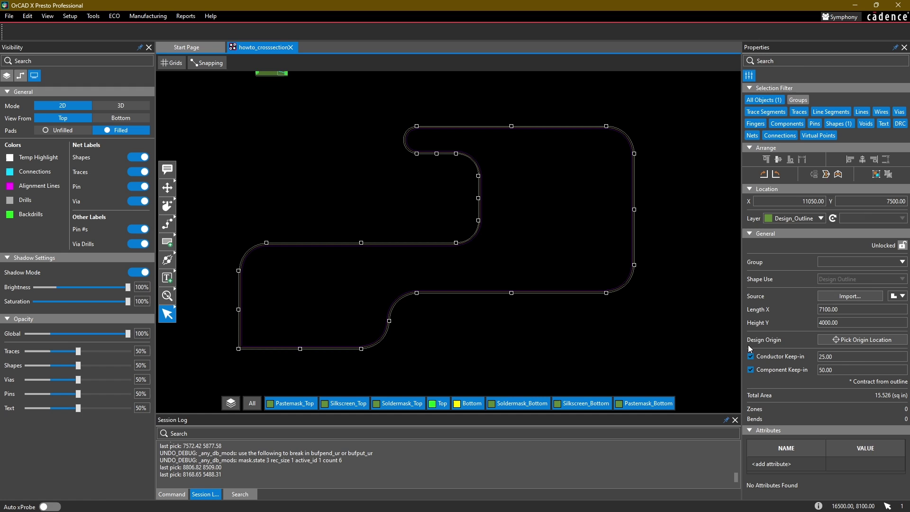
pyautogui.click(493, 250)
pyautogui.scroll(-3, 494, 250)
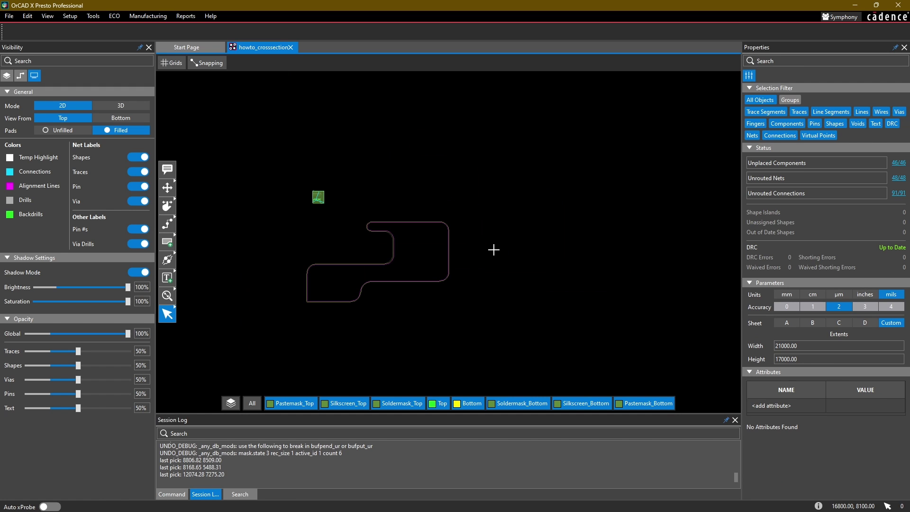
pyautogui.scroll(5, 170, 396)
pyautogui.moveTo(170, 396); pyautogui.dragTo(418, 206, button='middle')
pyautogui.moveTo(169, 401); pyautogui.dragTo(386, 203, button='middle')
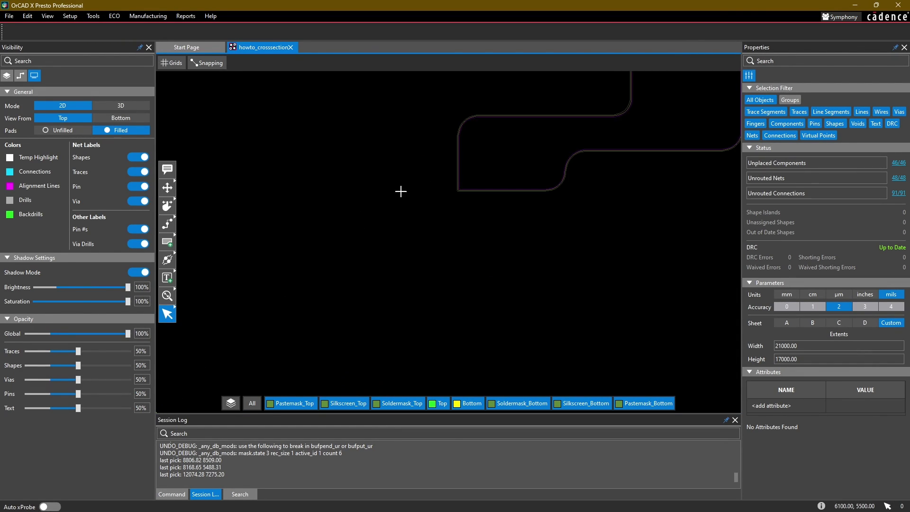
pyautogui.scroll(-2, 401, 192)
pyautogui.scroll(5, 414, 185)
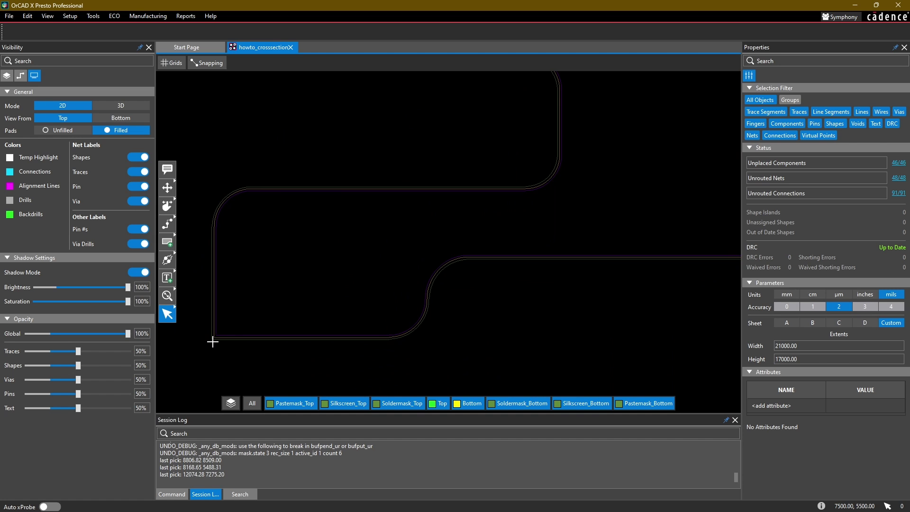
pyautogui.scroll(-2, 315, 258)
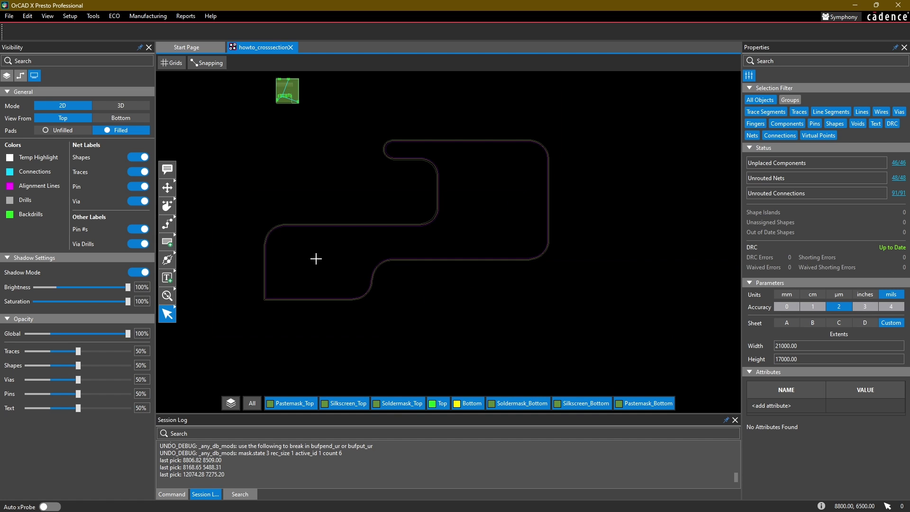
# Step: Check the object snapping options and move the design origin to the outline's lower-left corner vertex
pyautogui.click(323, 240)
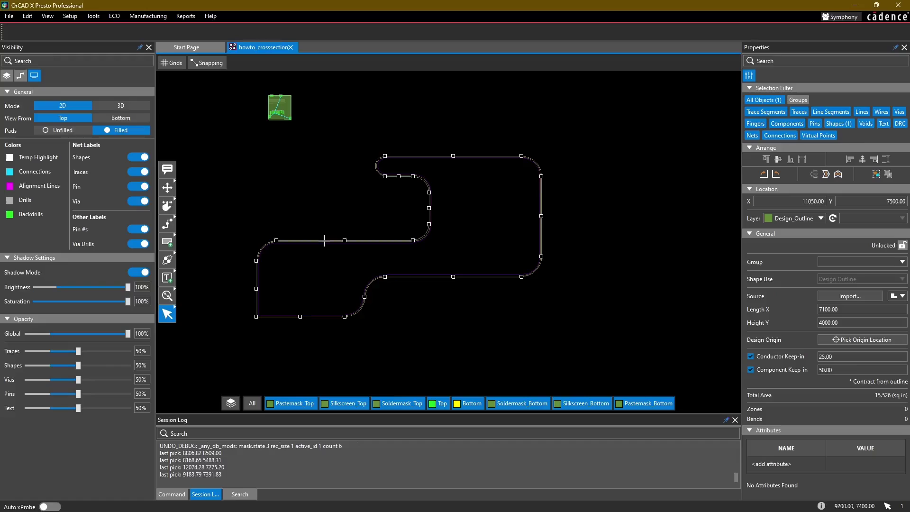
pyautogui.click(860, 339)
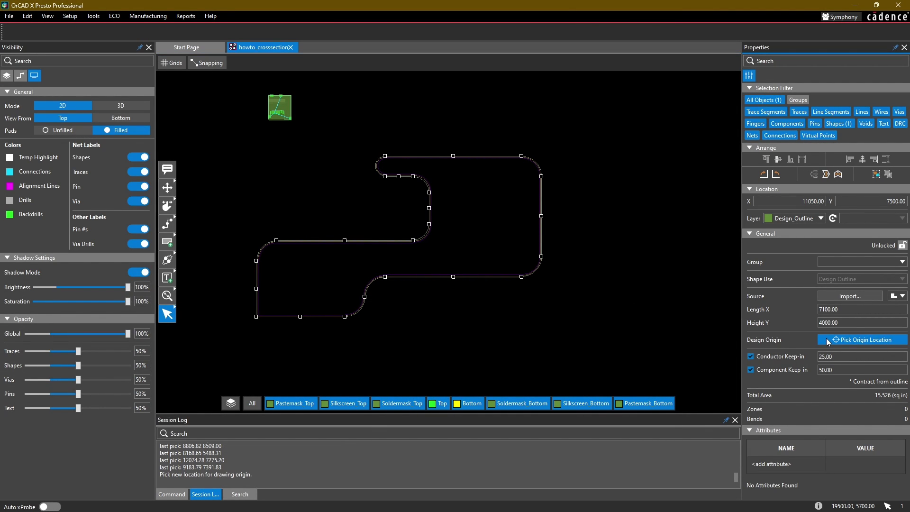
pyautogui.scroll(4, 277, 328)
pyautogui.moveTo(259, 175); pyautogui.dragTo(287, 209, button='middle')
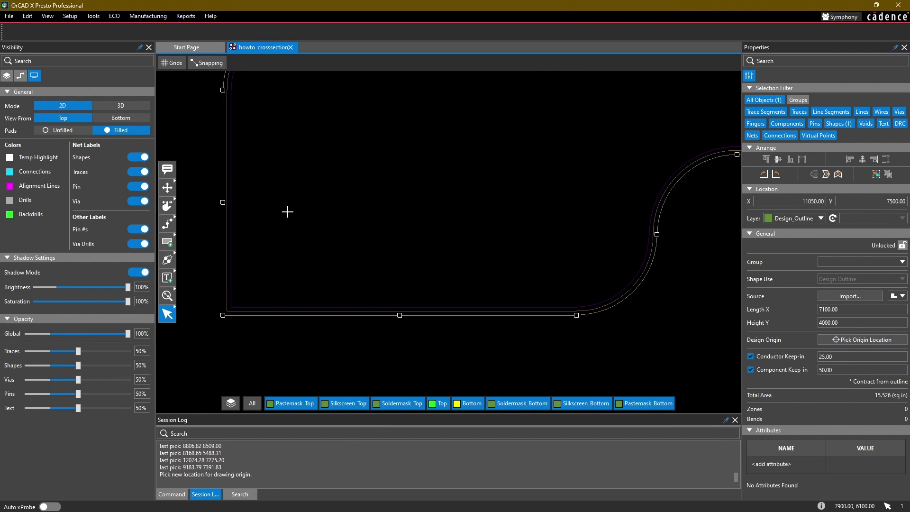
pyautogui.click(210, 63)
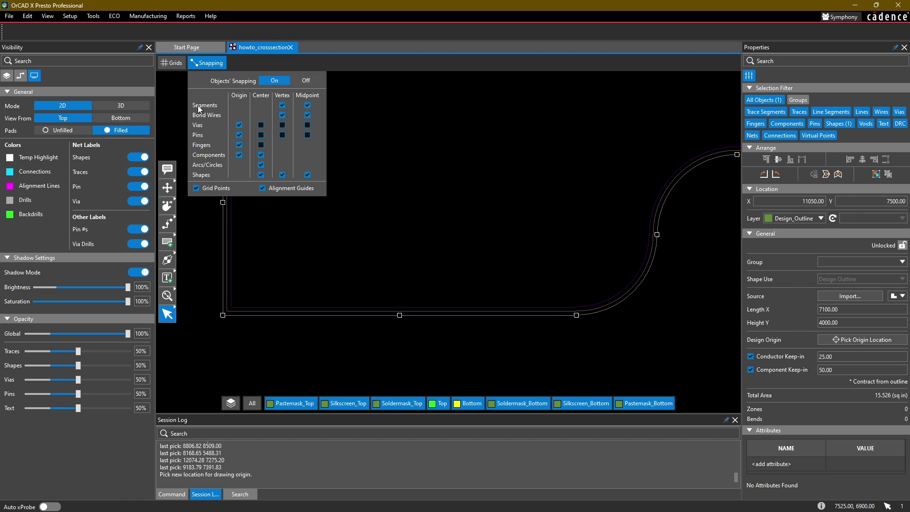
pyautogui.click(215, 63)
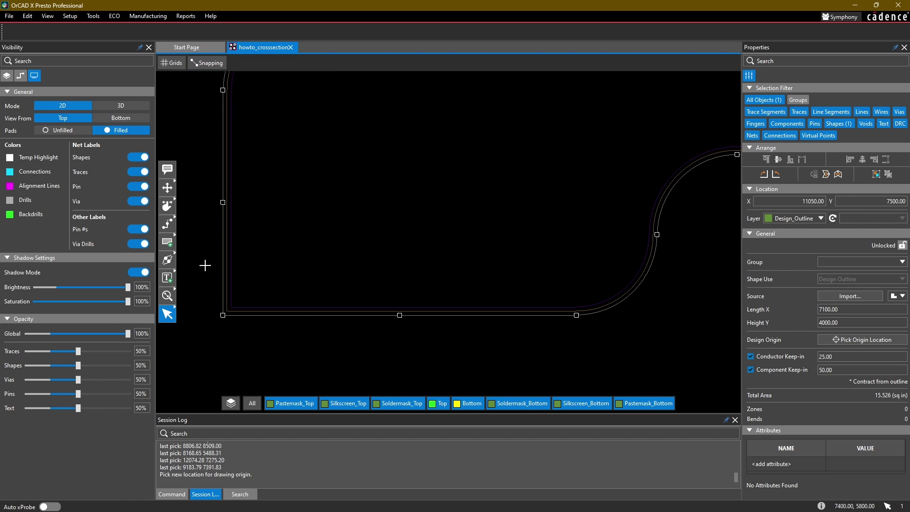
pyautogui.click(223, 316)
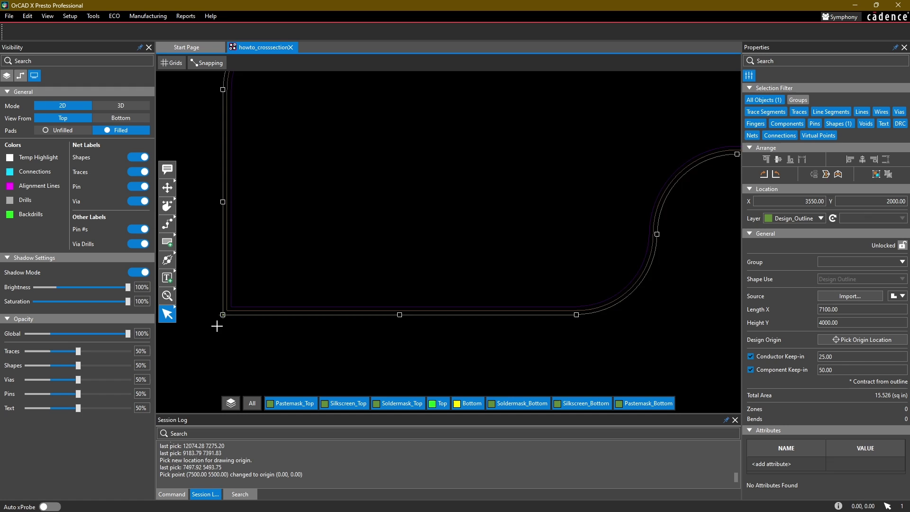
pyautogui.scroll(3, 217, 326)
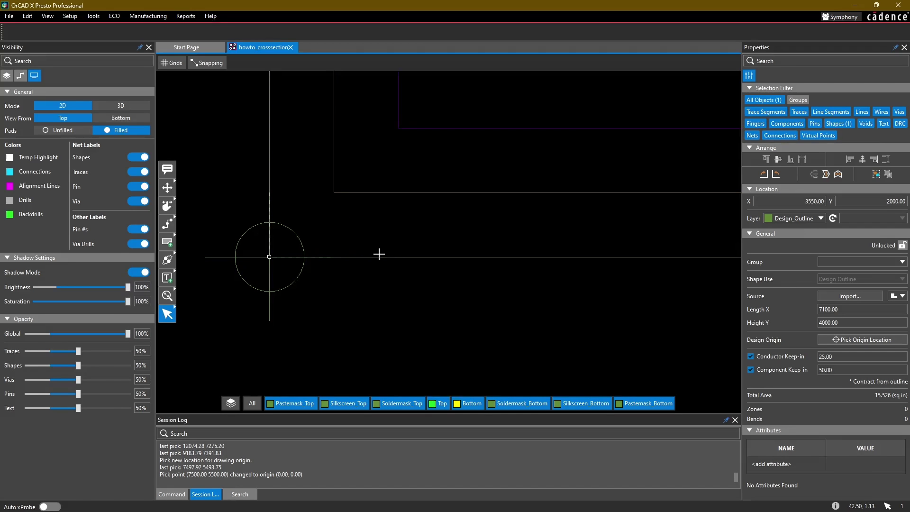
pyautogui.scroll(-4, 379, 254)
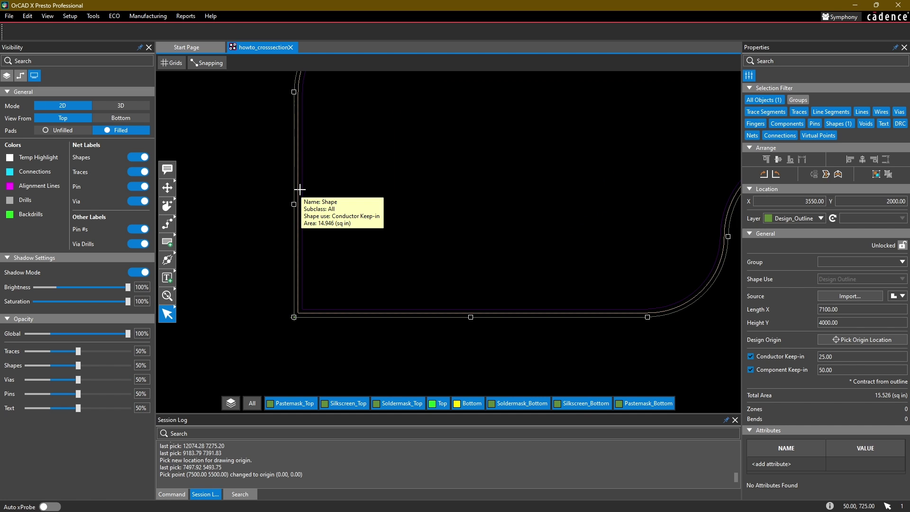
# Step: Toggle the outline's Component Keep-in off and back on, and set the Conductor Keep-in to 75 mils
pyautogui.moveTo(349, 179); pyautogui.dragTo(294, 199, button='middle')
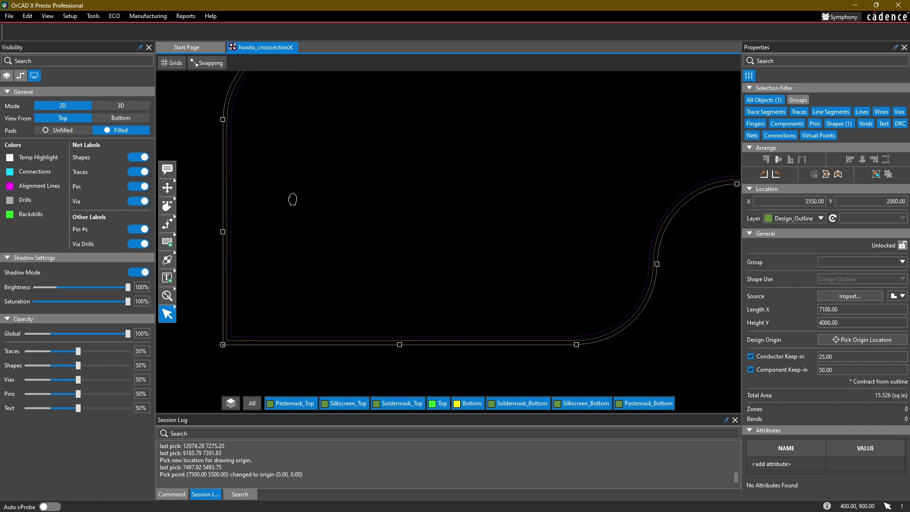
pyautogui.scroll(-2, 365, 169)
pyautogui.moveTo(385, 161); pyautogui.dragTo(361, 185, button='middle')
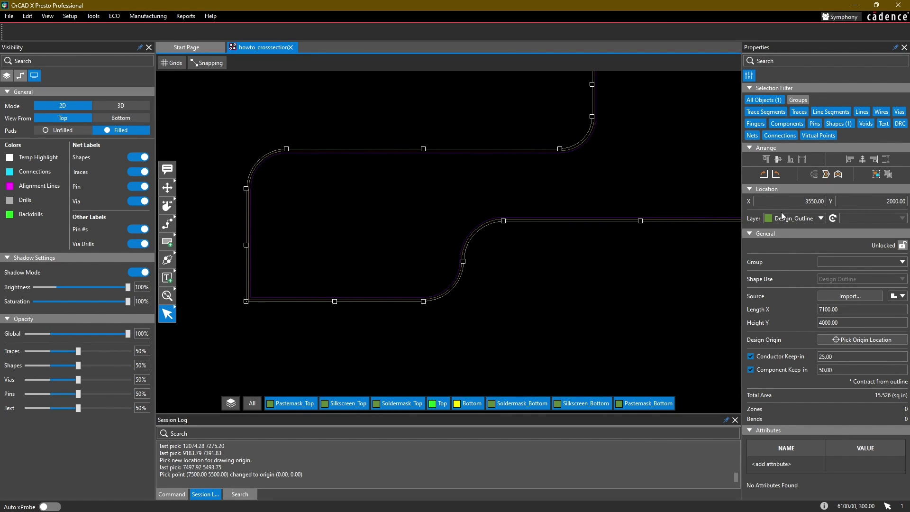
pyautogui.click(752, 369)
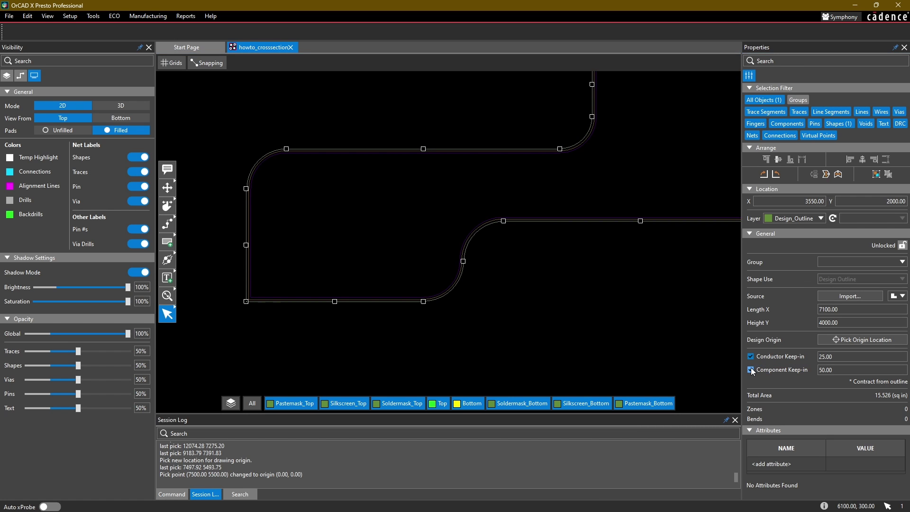
pyautogui.click(751, 369)
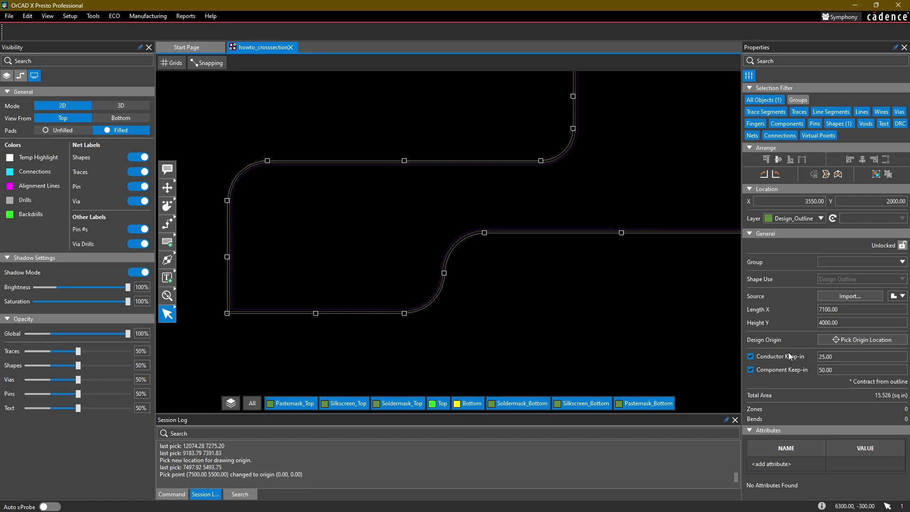
pyautogui.click(835, 357)
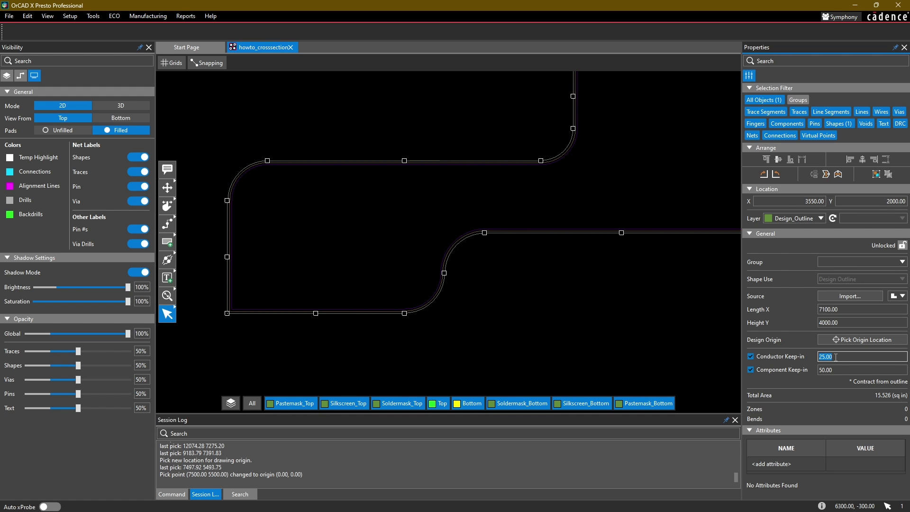
pyautogui.write('75')
pyautogui.press('Return')
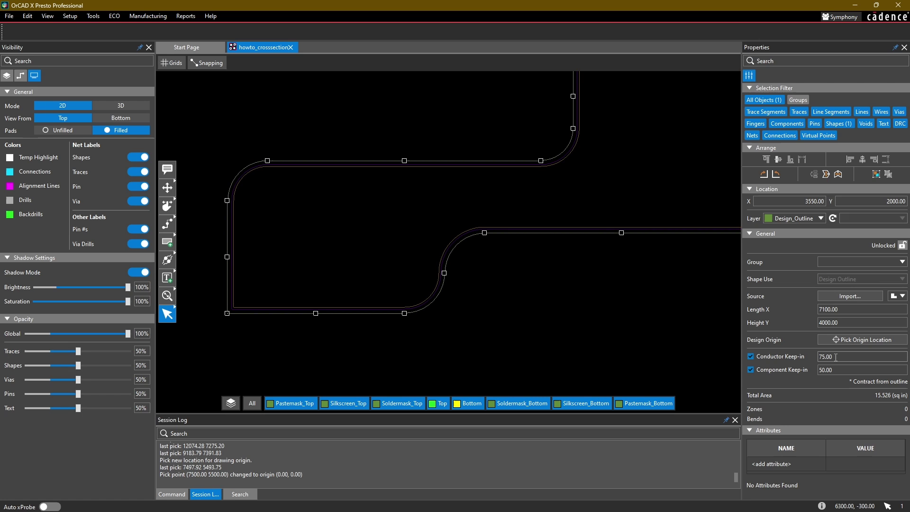
pyautogui.scroll(3, 450, 239)
pyautogui.scroll(2, 465, 230)
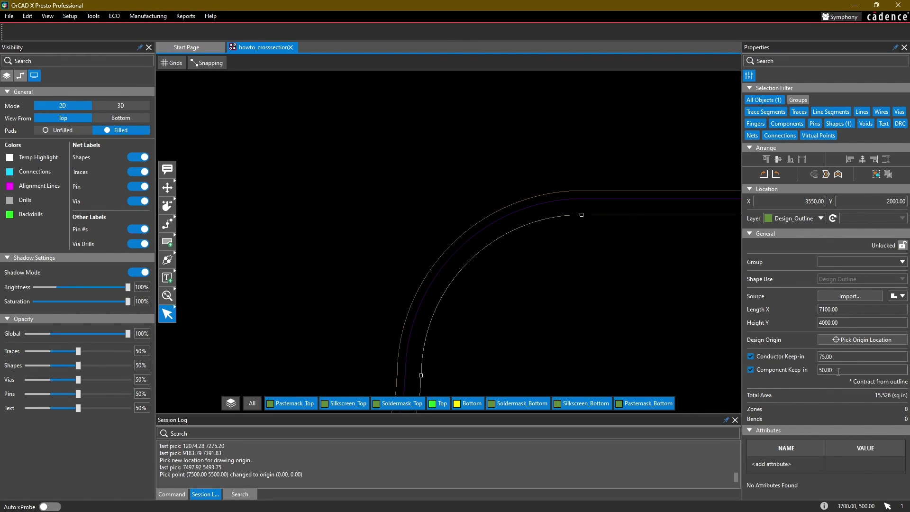
pyautogui.scroll(-2, 643, 332)
# Step: Set the outline's Conductor Keep-in to 100 mils and its Component Keep-in to 150 mils
pyautogui.click(857, 357)
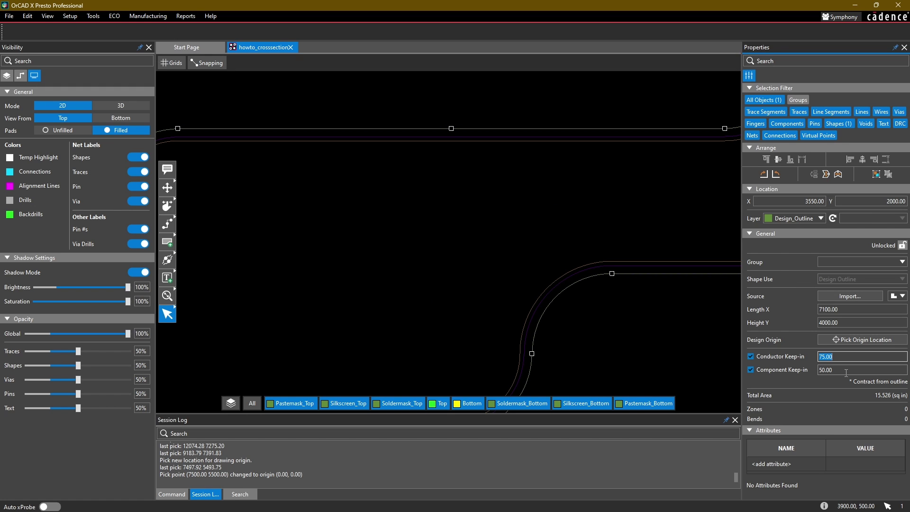
pyautogui.write('100')
pyautogui.press('Return')
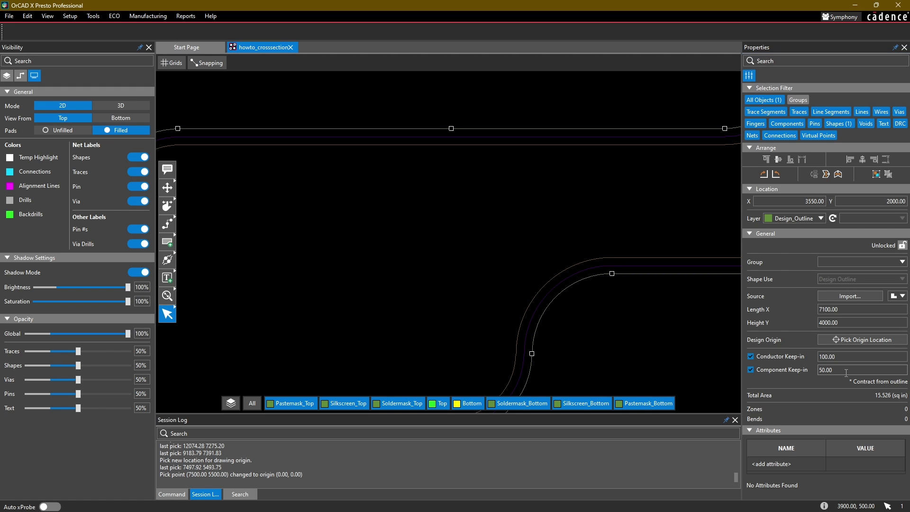
pyautogui.click(846, 370)
pyautogui.write('1')
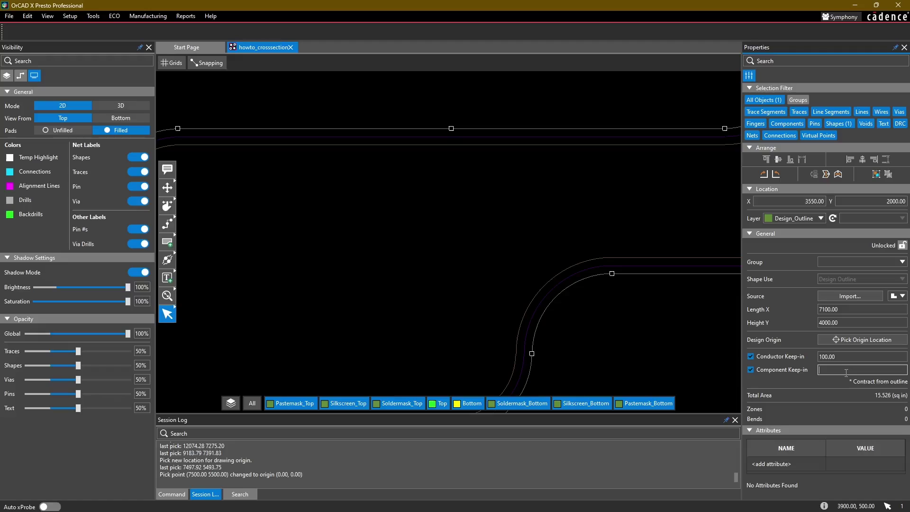
pyautogui.write('50')
pyautogui.press('Return')
pyautogui.scroll(-2, 607, 274)
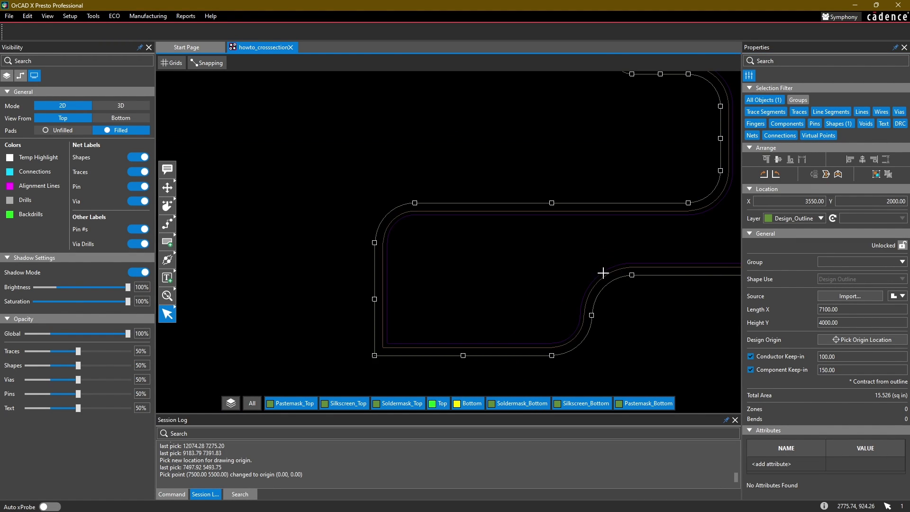
pyautogui.scroll(3, 617, 276)
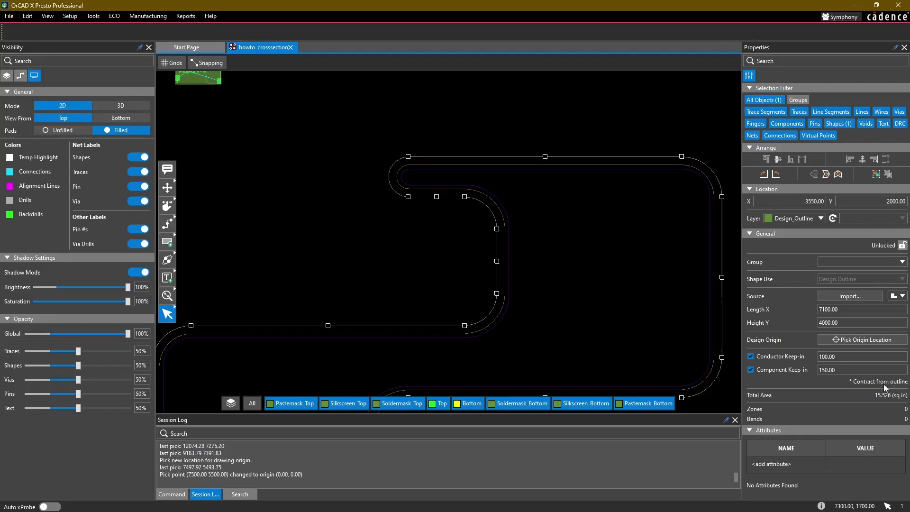
pyautogui.moveTo(611, 324); pyautogui.dragTo(633, 192, button='middle')
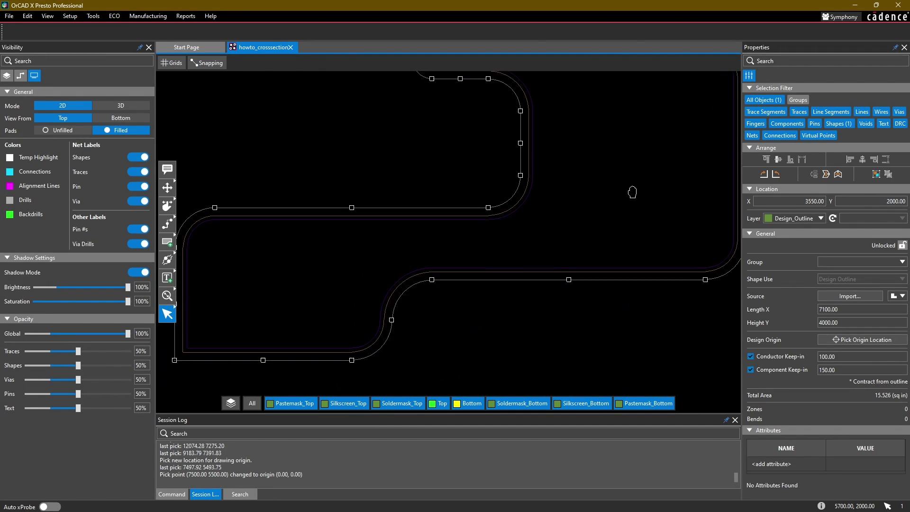
# Step: Select the design outline again and lock it against editing
pyautogui.click(553, 304)
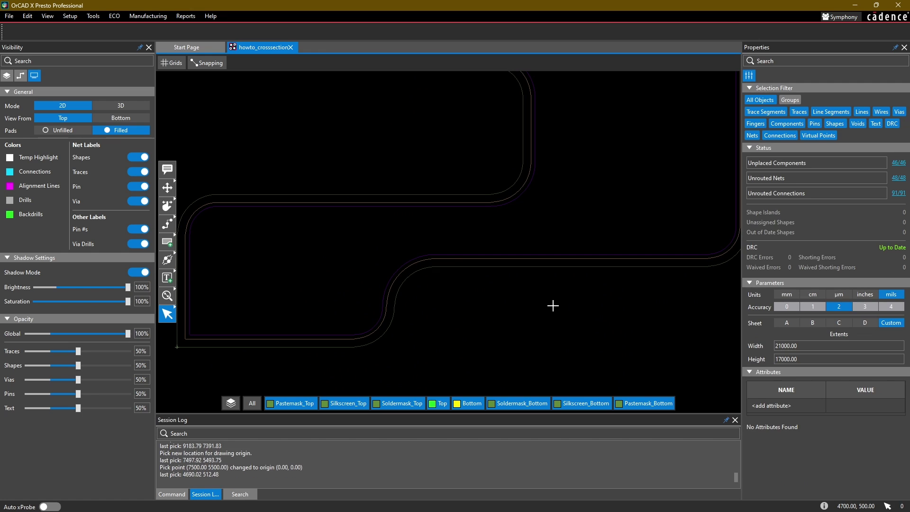
pyautogui.click(562, 265)
pyautogui.moveTo(540, 278); pyautogui.dragTo(534, 356, button='middle')
pyautogui.scroll(-2, 545, 242)
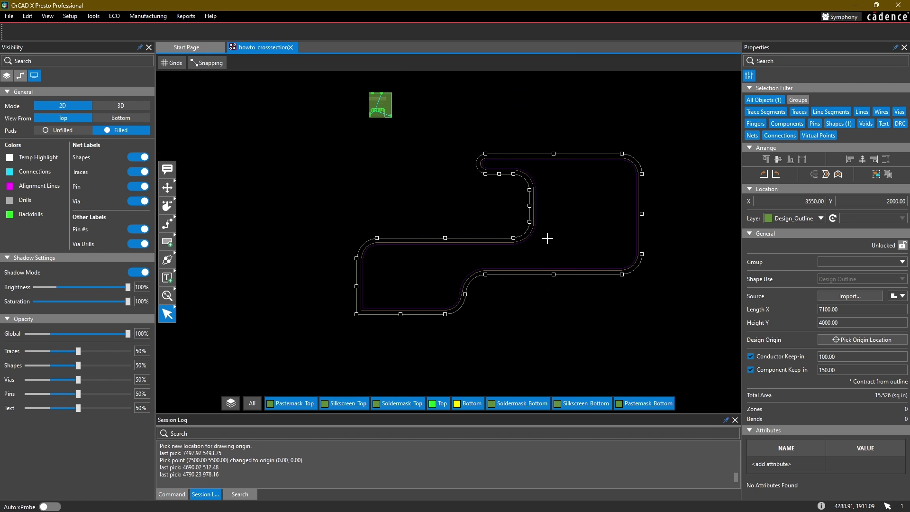
pyautogui.click(904, 245)
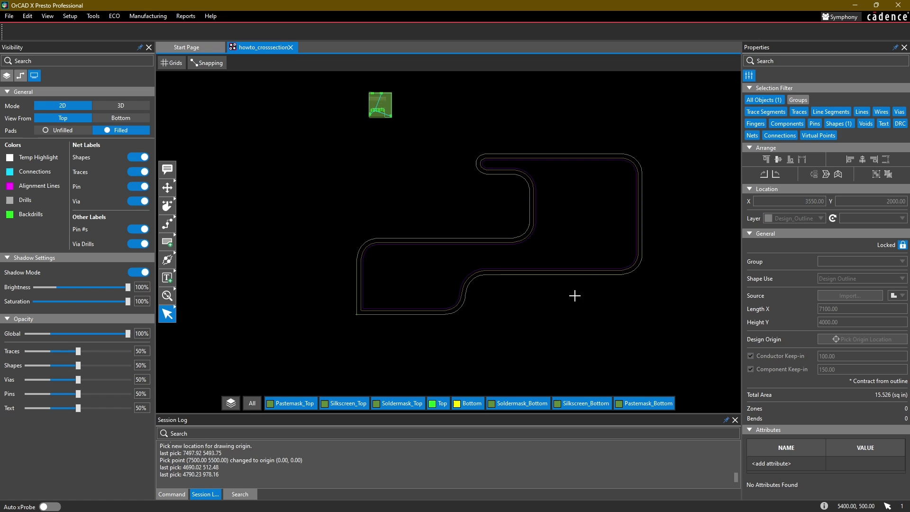
# Step: Check that the outline is protected while locked, unlock it and clear the selection
pyautogui.click(582, 272)
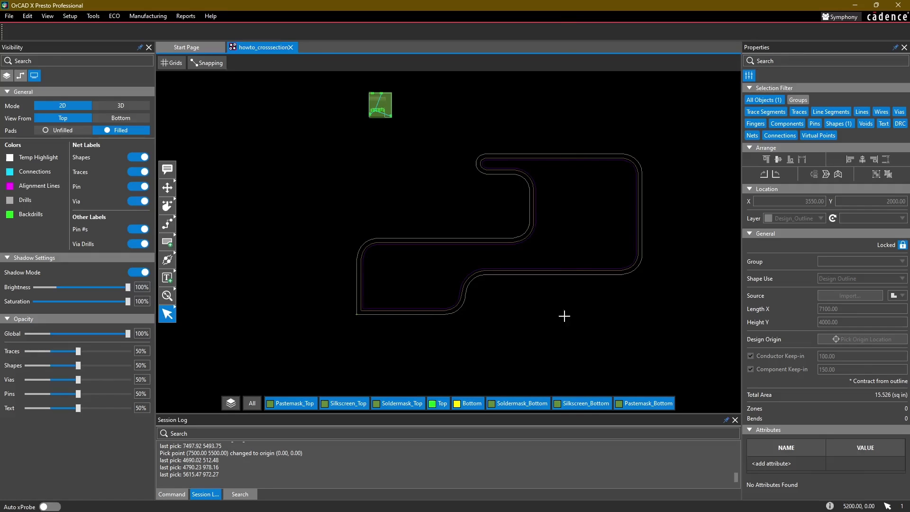
pyautogui.click(595, 298)
pyautogui.click(594, 275)
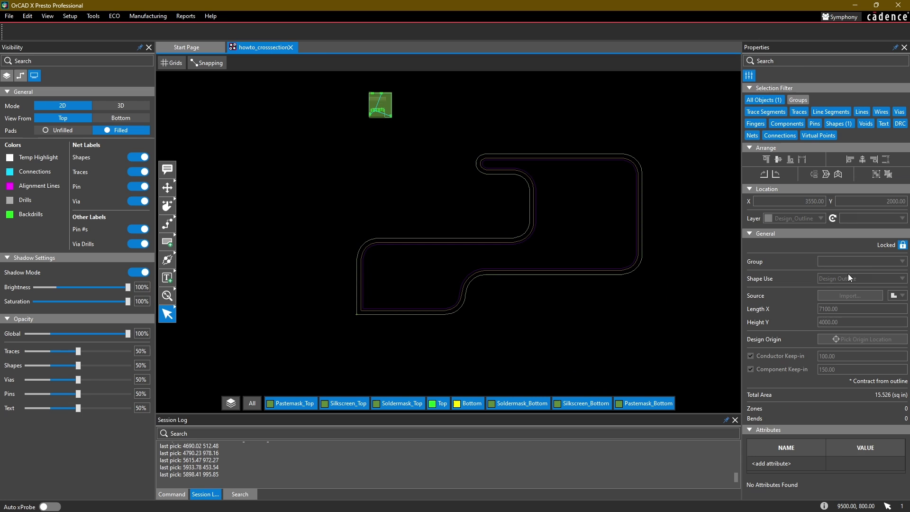
pyautogui.click(903, 246)
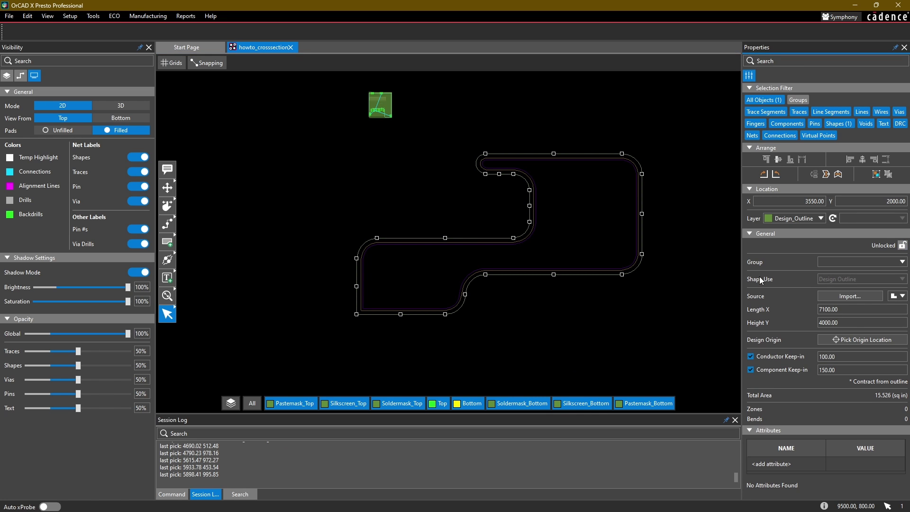
pyautogui.click(579, 307)
pyautogui.moveTo(554, 292); pyautogui.dragTo(499, 297, button='middle')
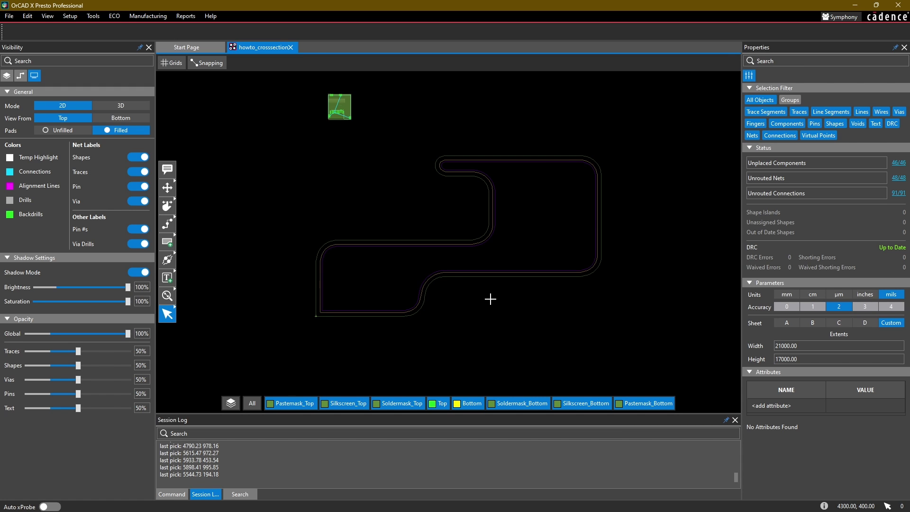
# Step: Start a DXF import and choose board_outline.dxf from the how_to_videos assets folder as the source file
pyautogui.click(115, 16)
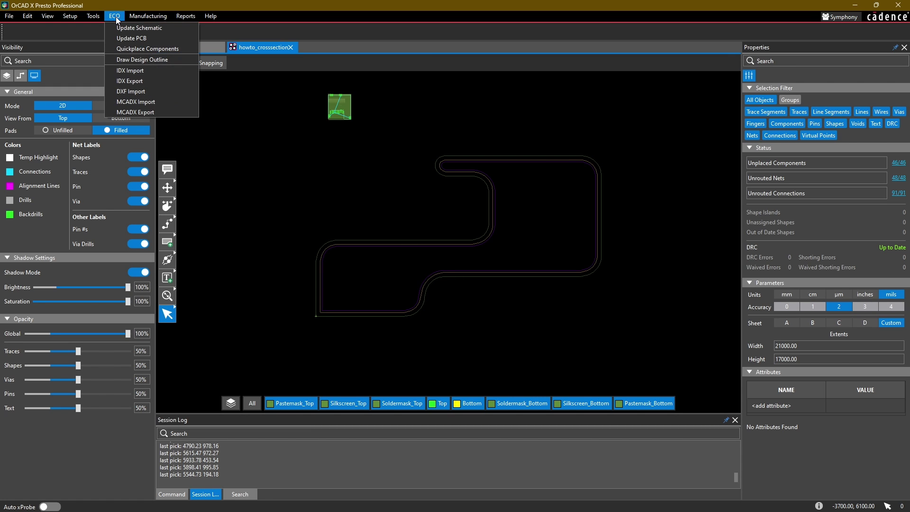
pyautogui.click(127, 90)
pyautogui.moveTo(390, 154); pyautogui.dragTo(383, 155)
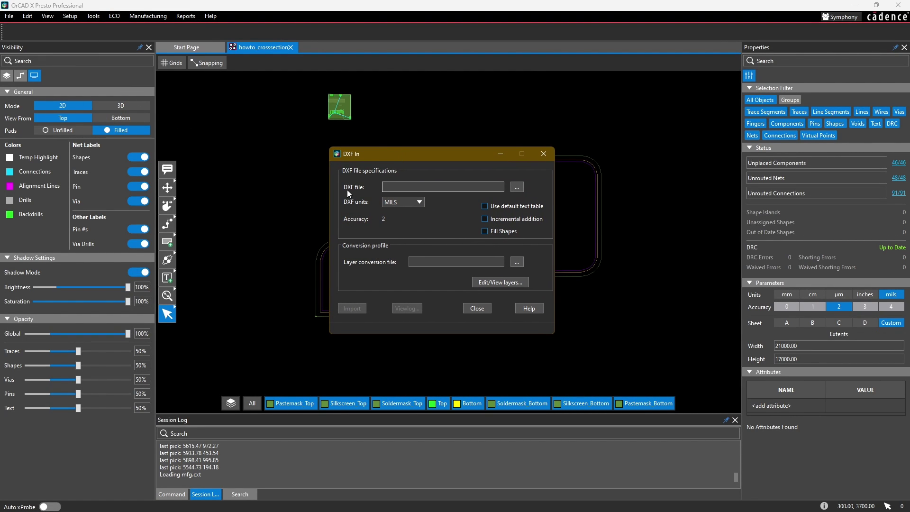
pyautogui.click(517, 188)
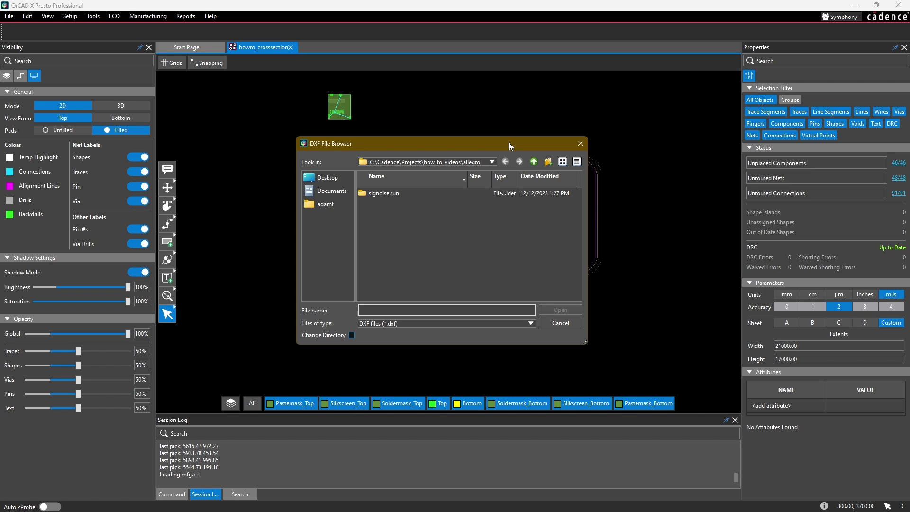
pyautogui.click(534, 163)
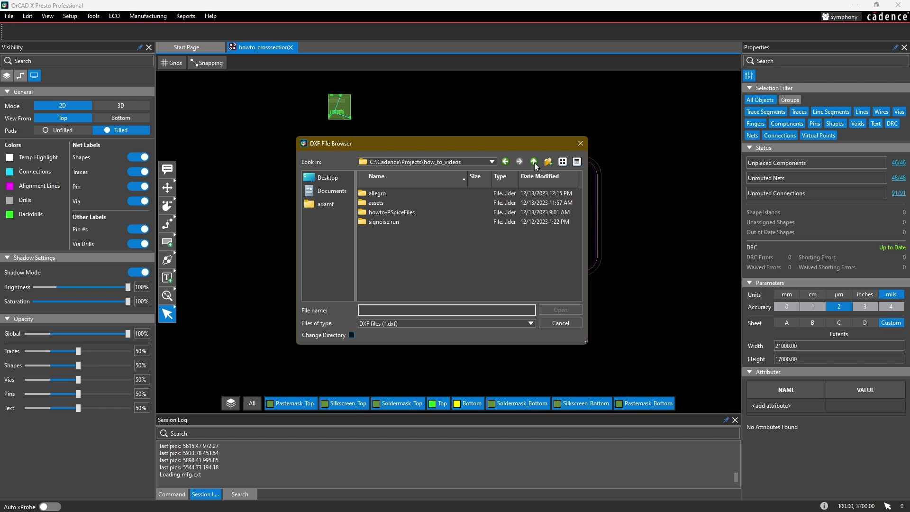
pyautogui.doubleClick(383, 203)
pyautogui.click(387, 194)
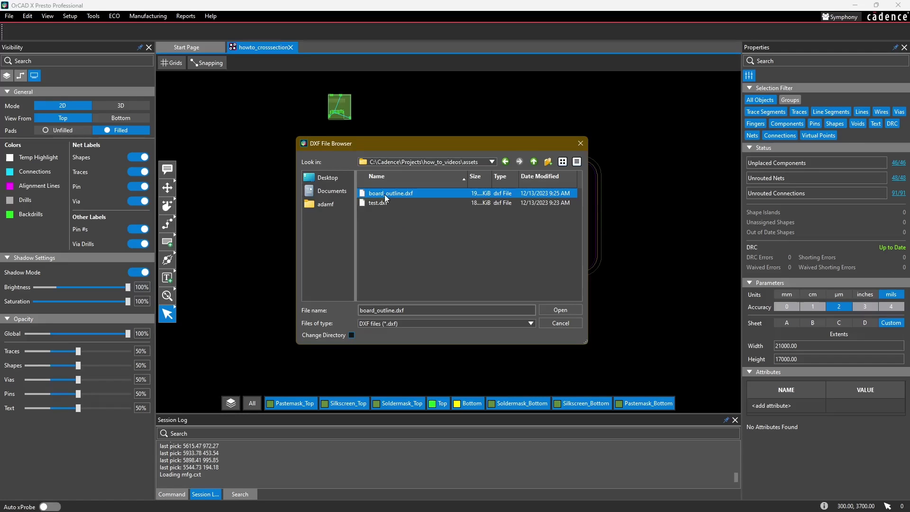
pyautogui.click(550, 308)
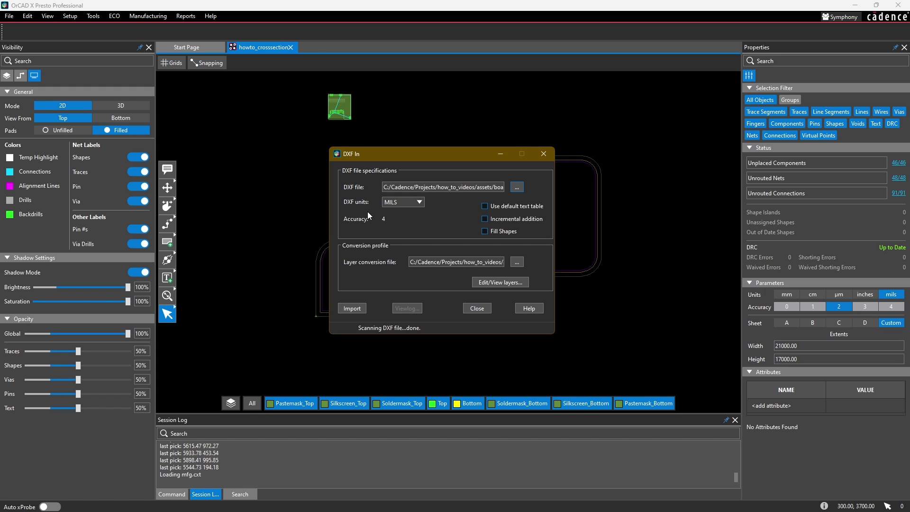
# Step: Set the DXF units to MM, try the Incremental addition option, and allow the DXF data to be truncated
pyautogui.click(420, 203)
pyautogui.click(406, 225)
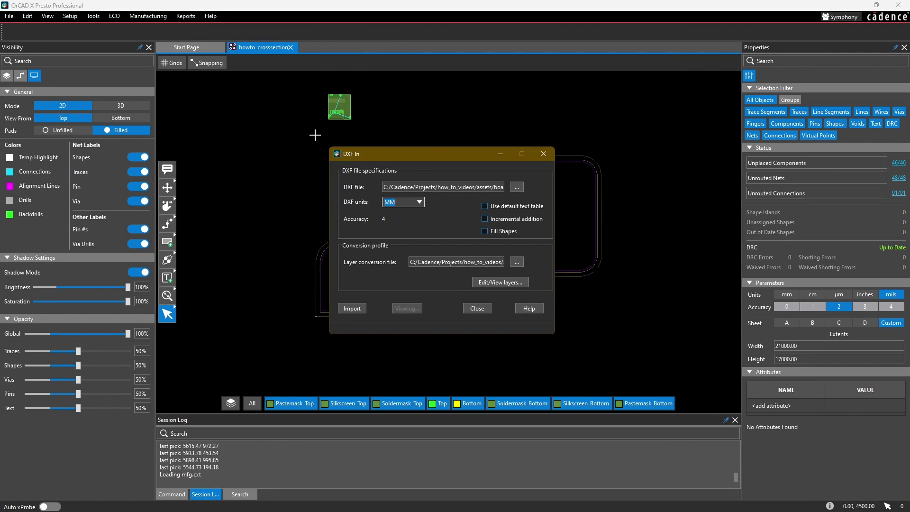
pyautogui.click(486, 219)
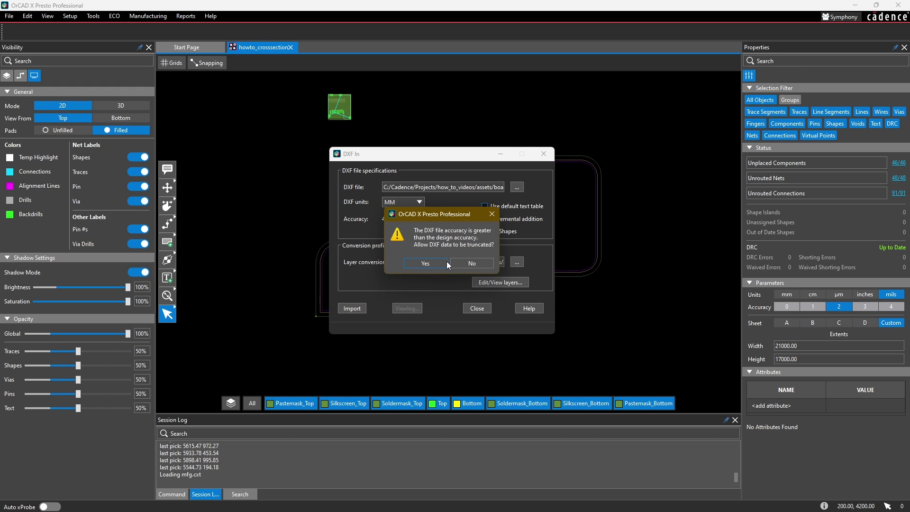
pyautogui.click(445, 263)
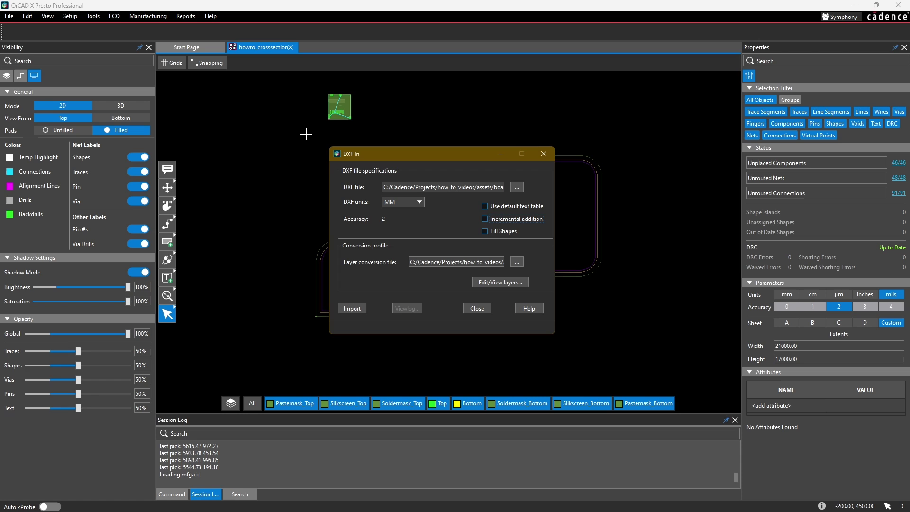
# Step: Map DXF layer 0 to class BOARD GEOMETRY and subclass DESIGN_OUTLINE, overwriting the existing layer conversion file
pyautogui.click(494, 286)
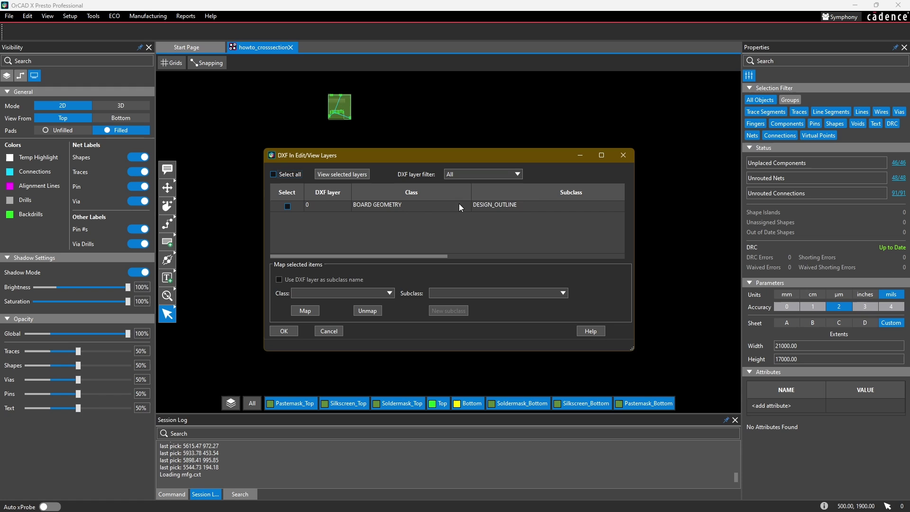
pyautogui.click(402, 205)
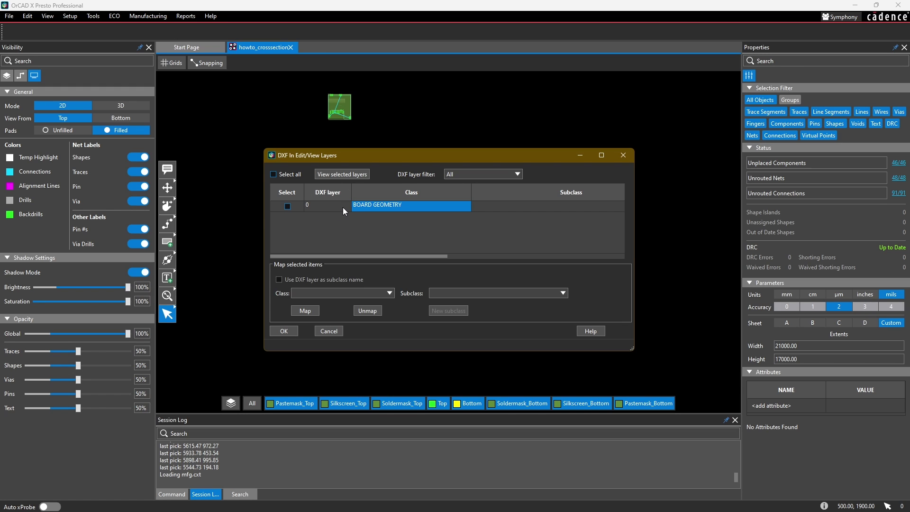
pyautogui.click(426, 207)
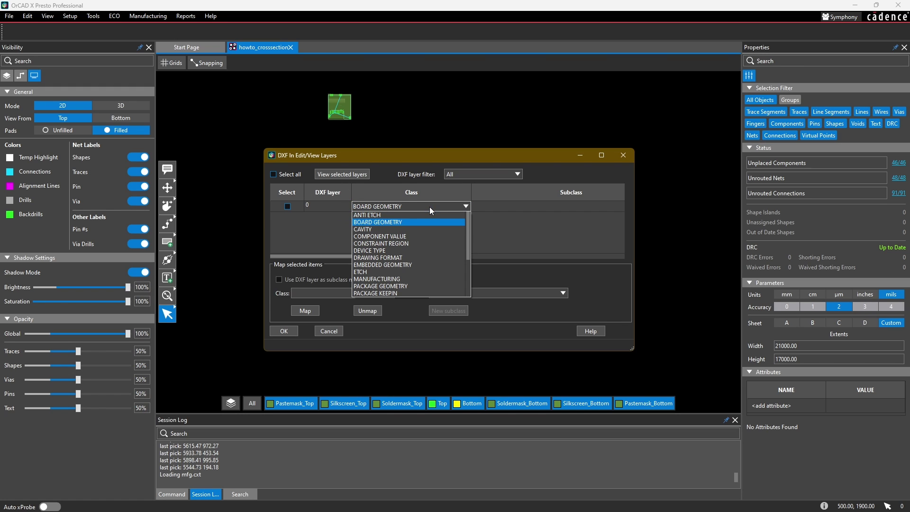
pyautogui.click(379, 223)
pyautogui.click(549, 207)
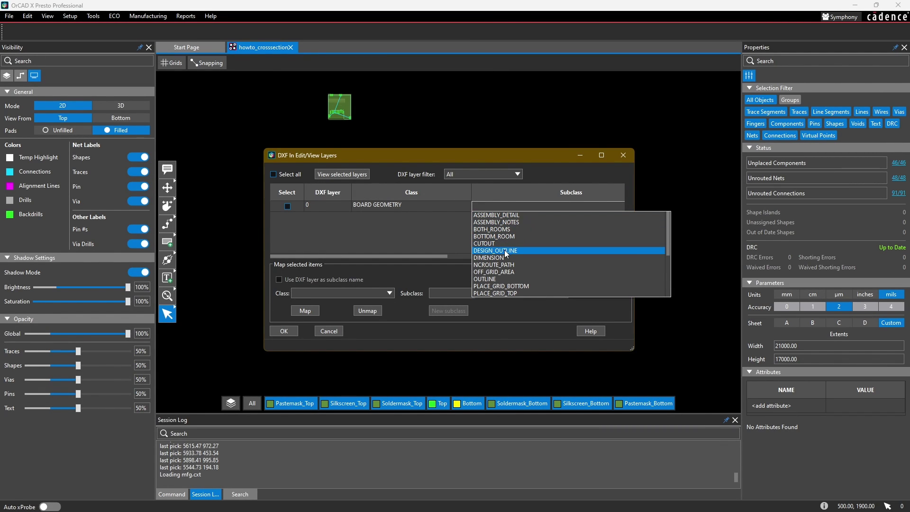
pyautogui.click(515, 251)
pyautogui.moveTo(497, 255); pyautogui.dragTo(345, 217)
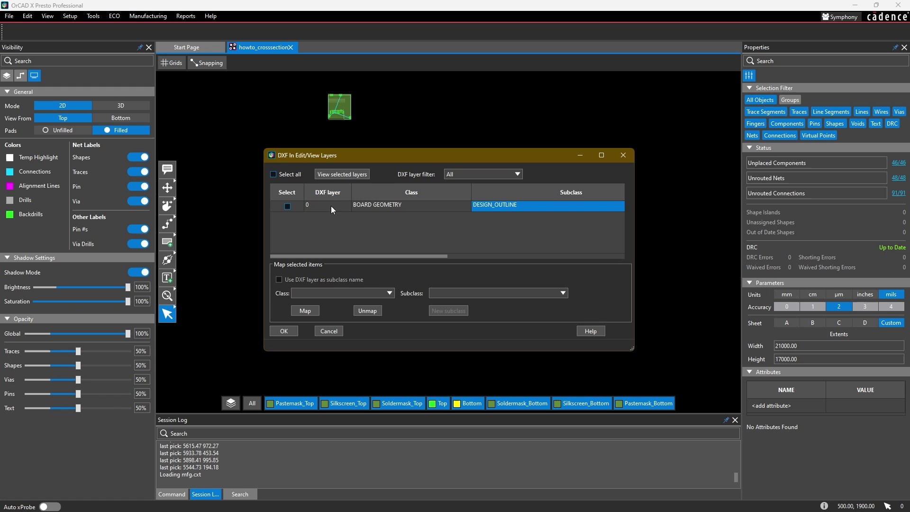
pyautogui.click(284, 331)
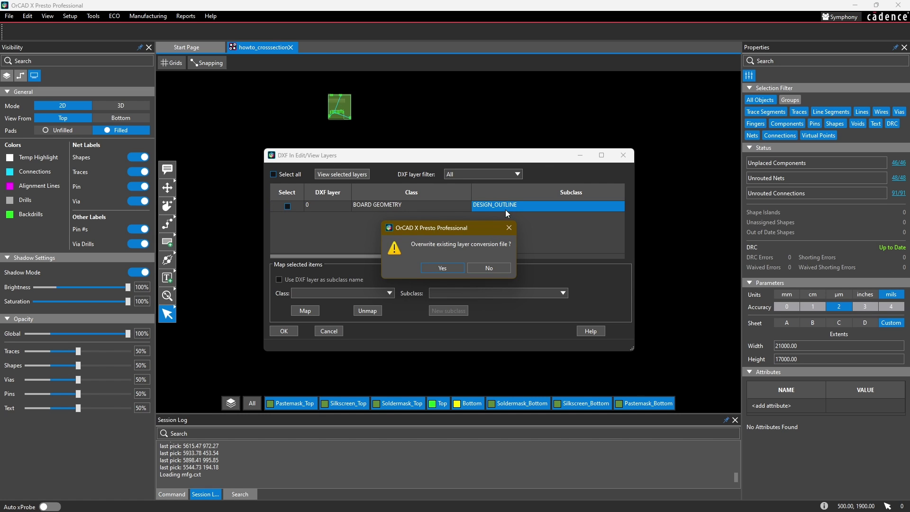
pyautogui.click(449, 268)
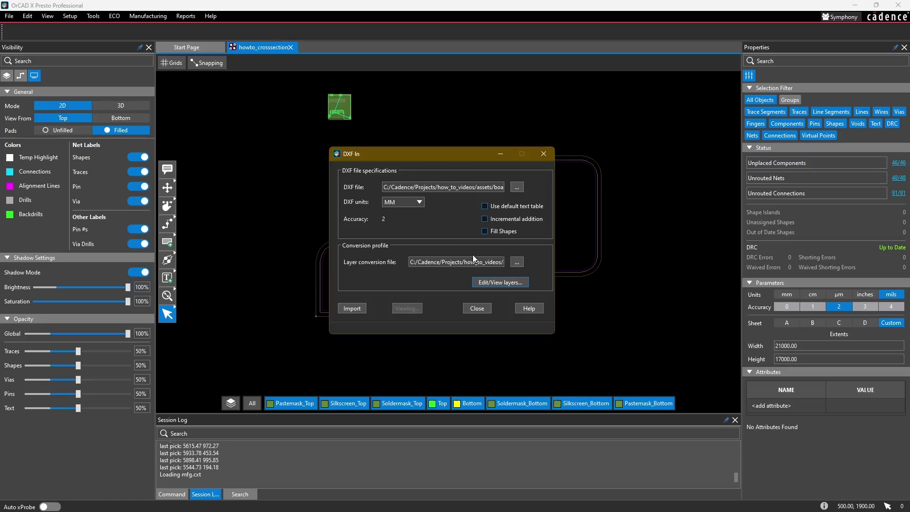
# Step: Import the DXF outline, review its import log, and close the import dialog
pyautogui.click(357, 308)
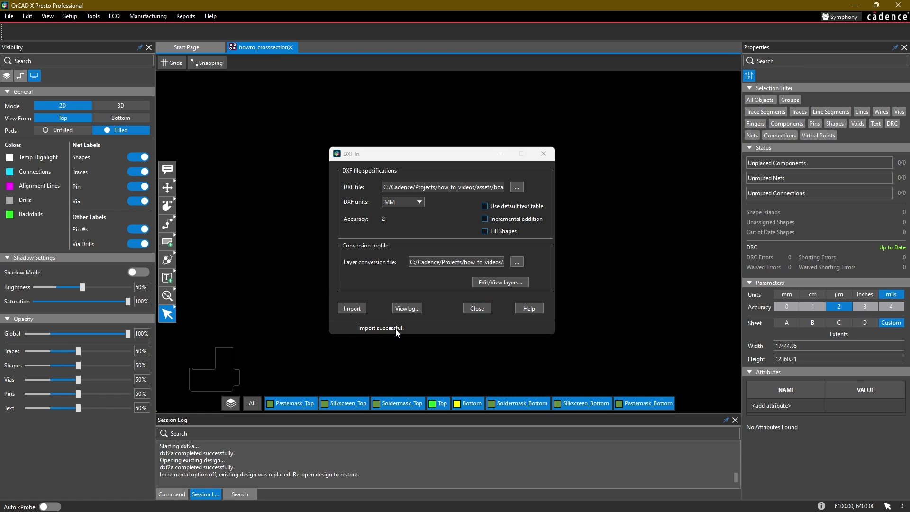
pyautogui.click(404, 309)
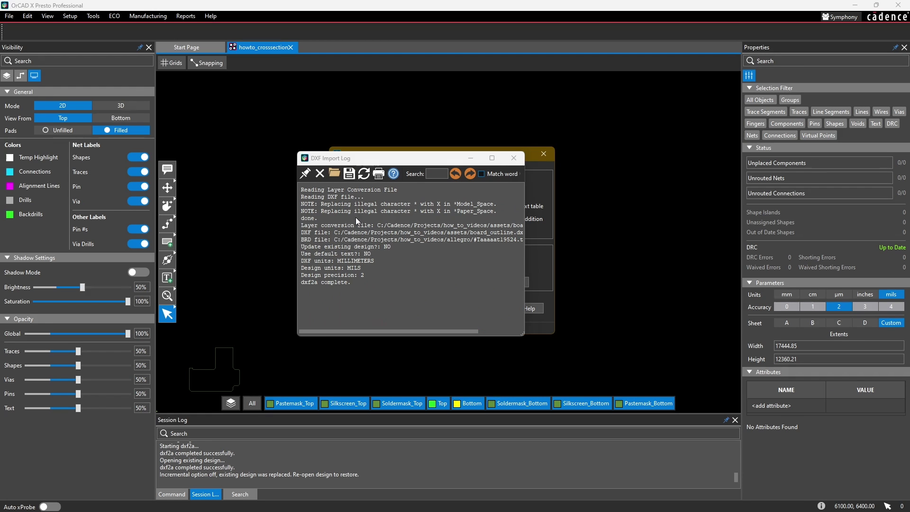
pyautogui.click(514, 159)
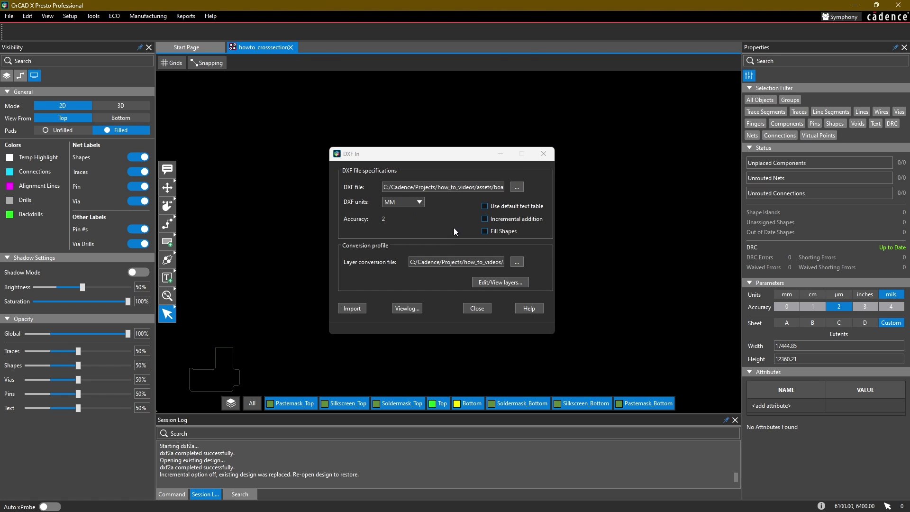
pyautogui.click(477, 309)
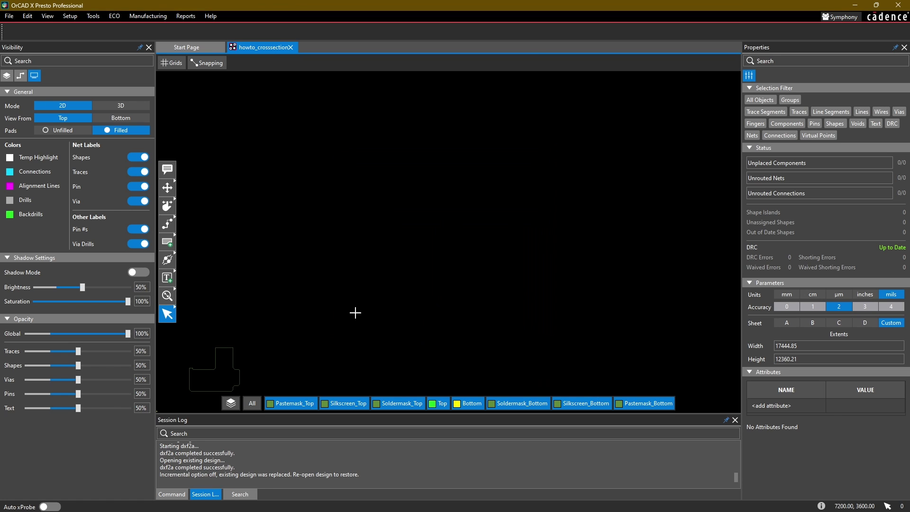
# Step: Move the imported board outline to the middle of the canvas, at about X 6983, Y 5751 mils, and deselect it
pyautogui.click(168, 188)
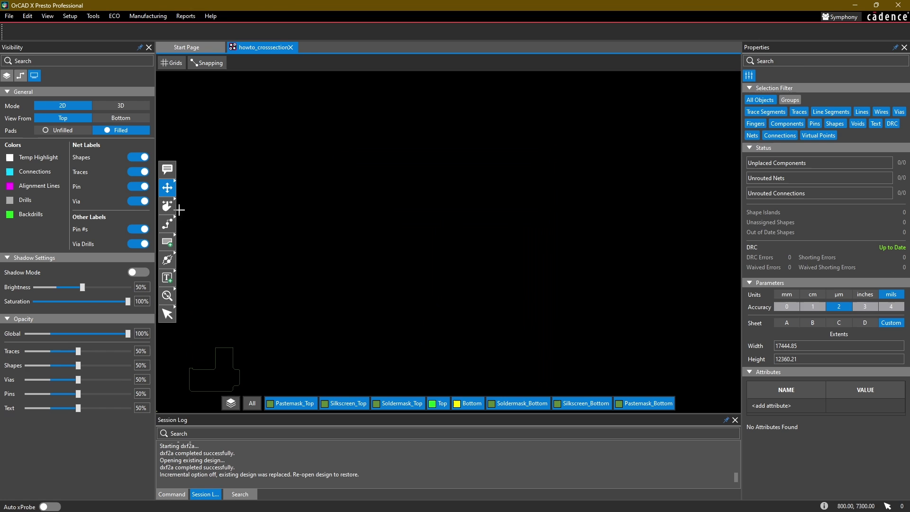
pyautogui.moveTo(287, 314); pyautogui.dragTo(180, 402)
pyautogui.click(230, 356)
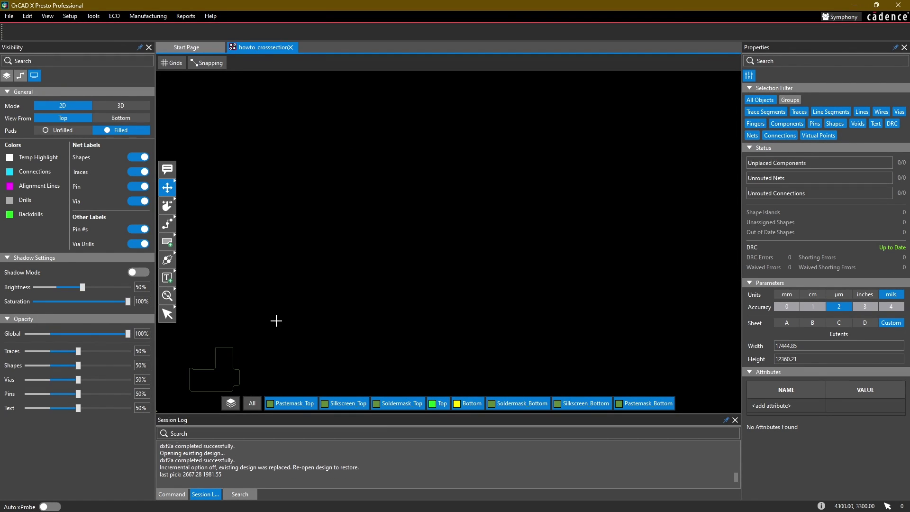
pyautogui.click(234, 356)
pyautogui.click(234, 357)
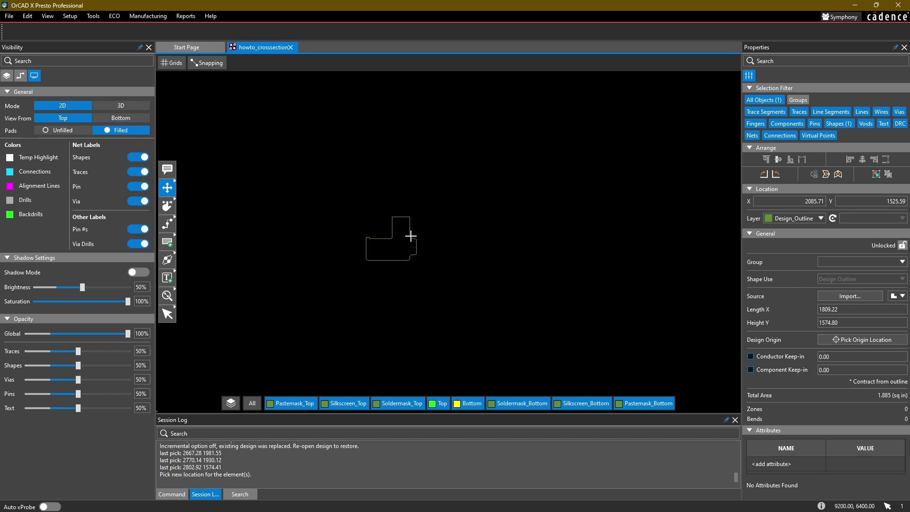
pyautogui.click(370, 249)
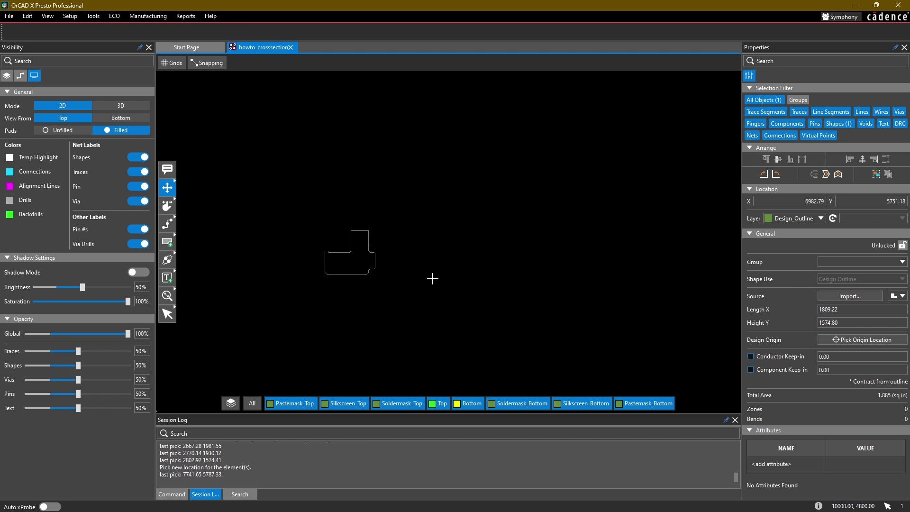
pyautogui.click(432, 279)
# Step: Select the imported outline and set the design origin where its left edge meets the lower-left corner arc
pyautogui.scroll(5, 350, 264)
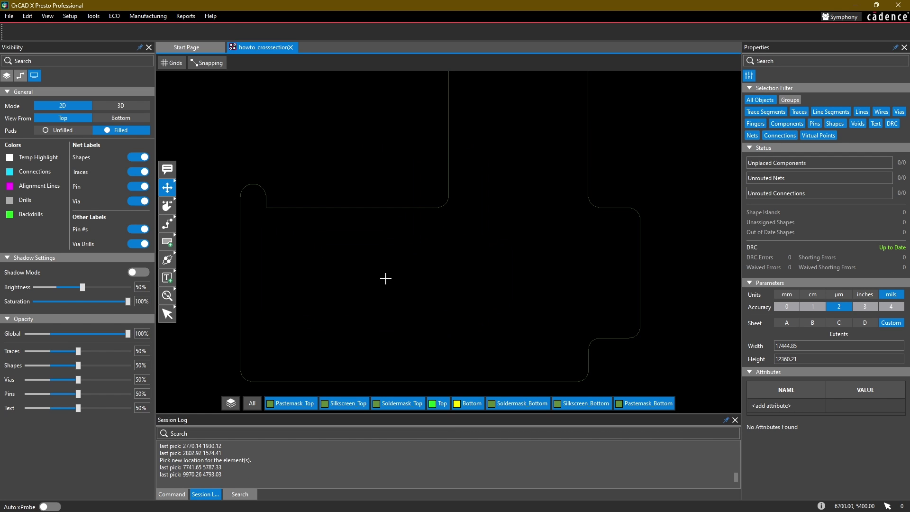
pyautogui.scroll(-3, 374, 284)
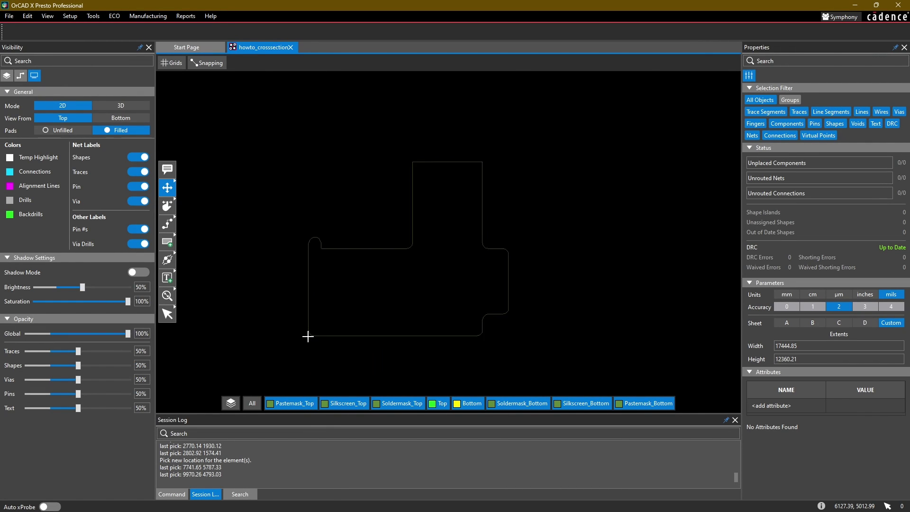
pyautogui.scroll(3, 308, 336)
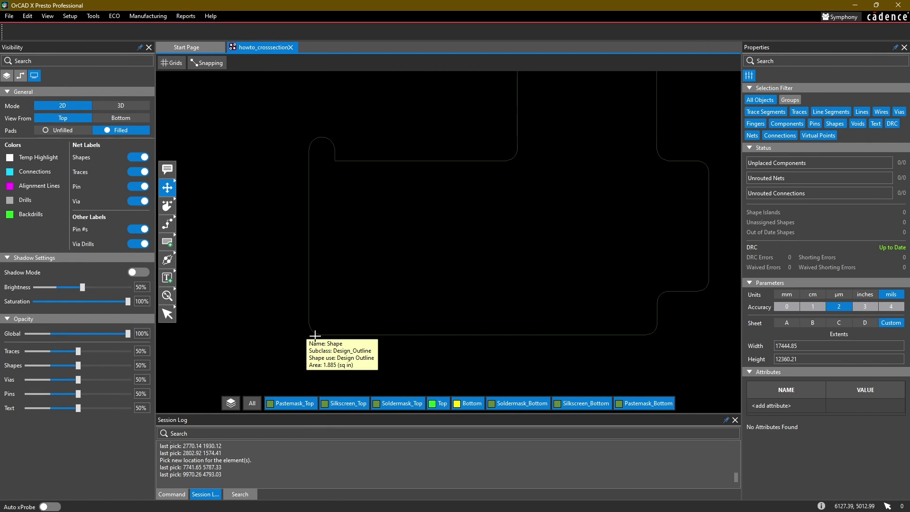
pyautogui.scroll(3, 309, 335)
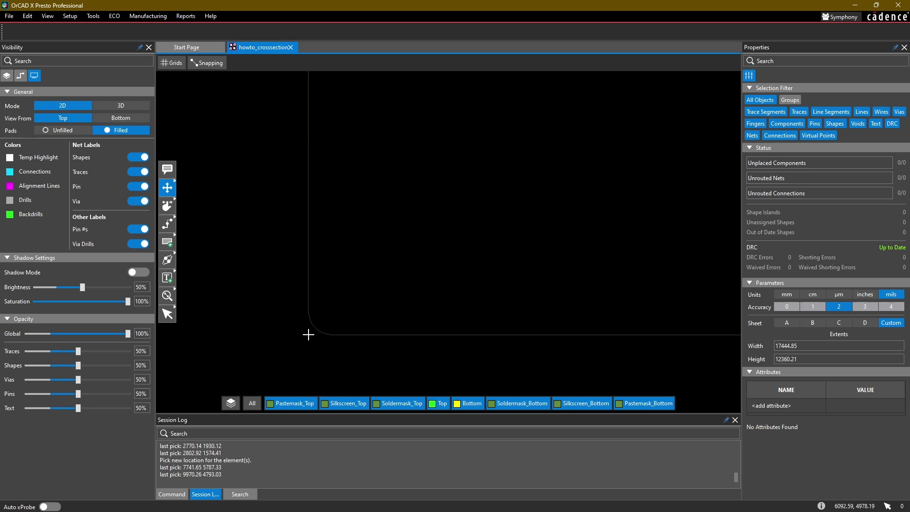
pyautogui.scroll(-3, 308, 334)
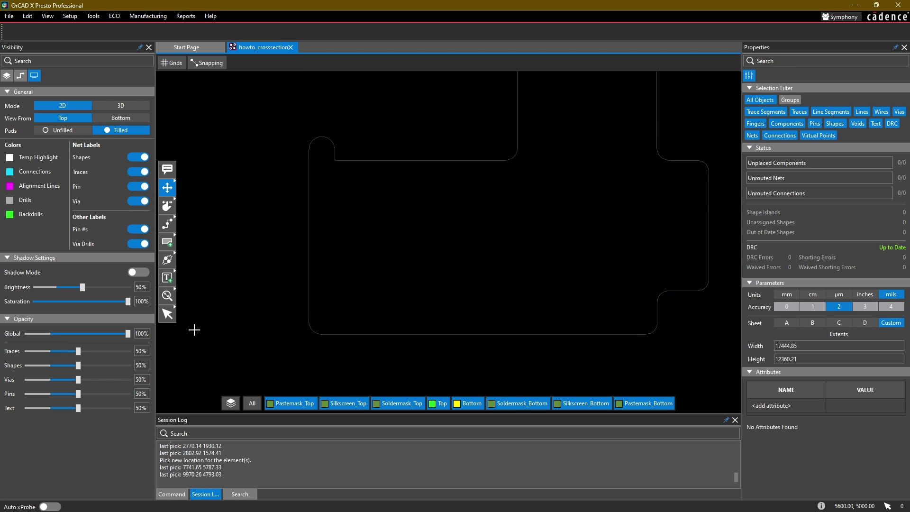
pyautogui.click(167, 314)
pyautogui.click(336, 335)
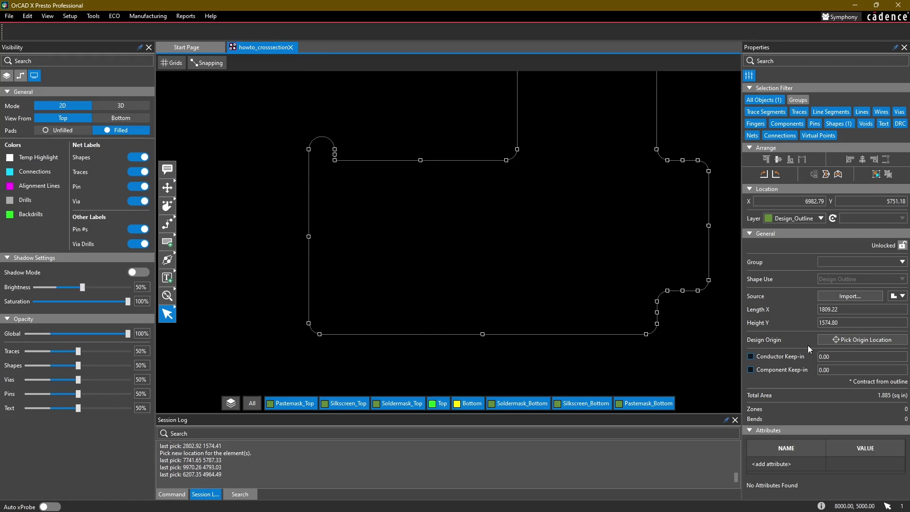
pyautogui.click(827, 339)
pyautogui.scroll(3, 315, 345)
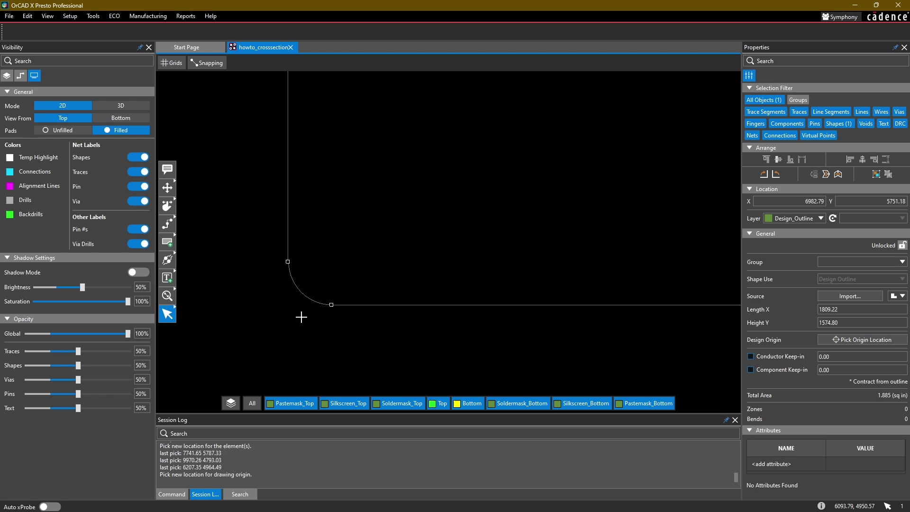
pyautogui.click(288, 261)
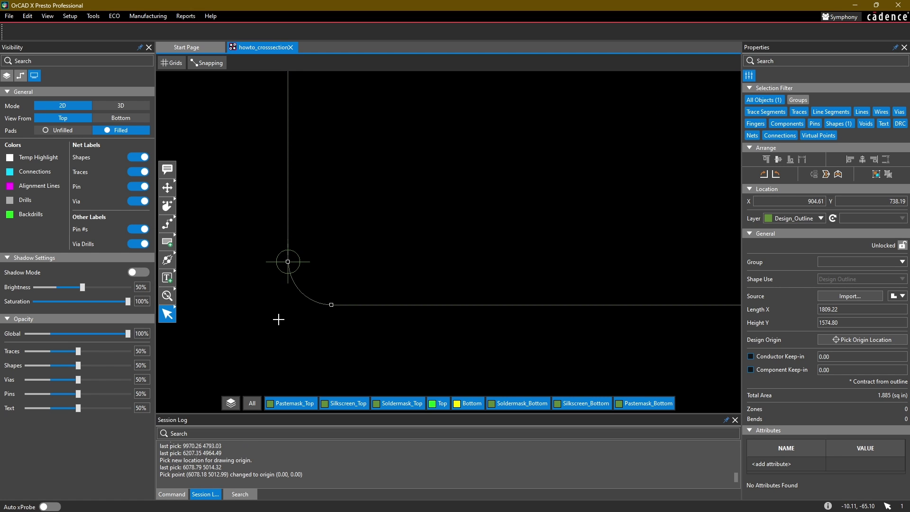
# Step: Turn on grid visibility and apply the .125 / .250 MM grid
pyautogui.click(173, 63)
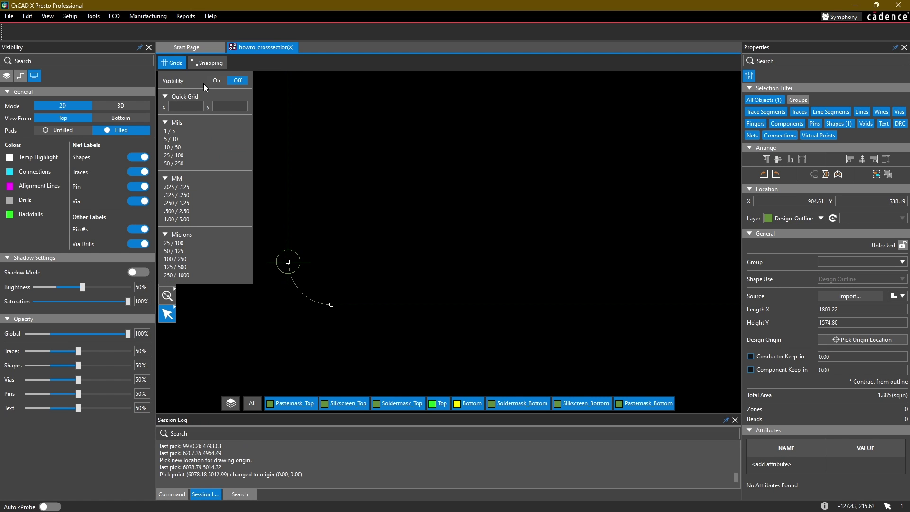
pyautogui.click(217, 80)
pyautogui.click(185, 195)
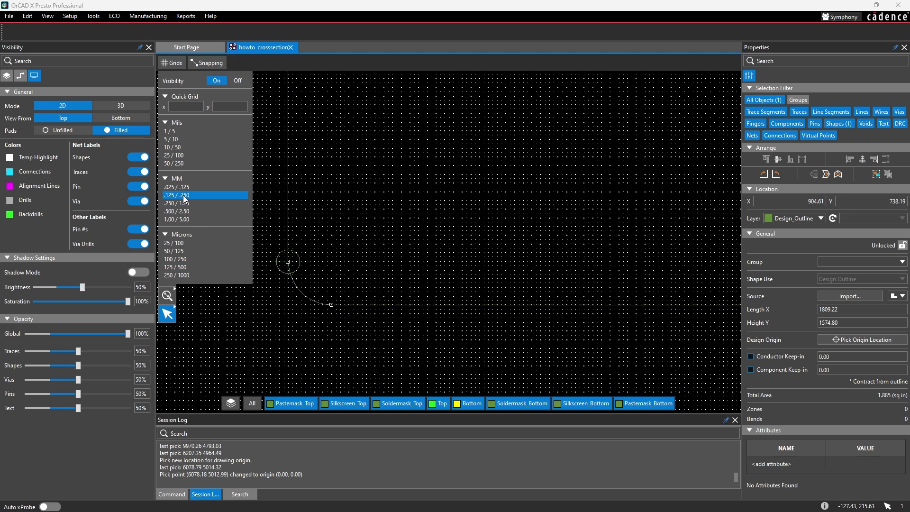
pyautogui.scroll(5, 289, 238)
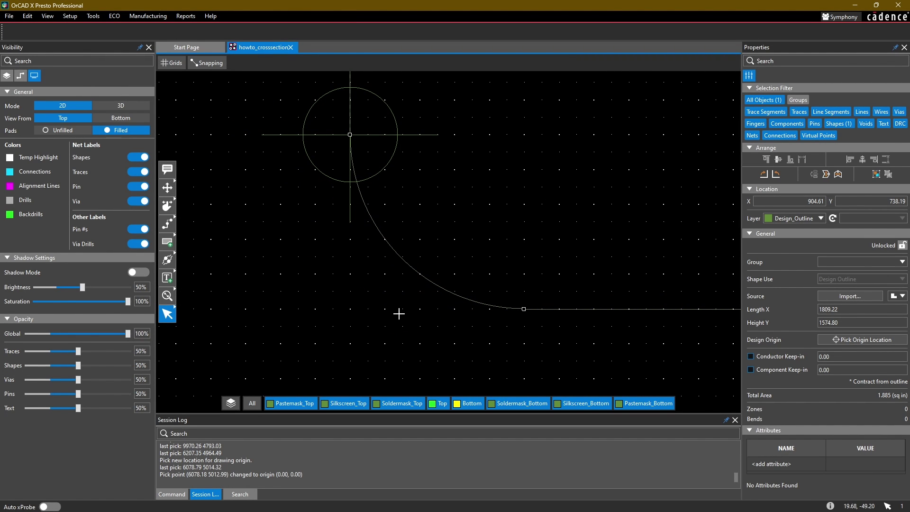
# Step: Move the design origin to the grid point where the outline's left and bottom edges would meet at the rounded lower-left corner
pyautogui.click(863, 340)
pyautogui.click(351, 310)
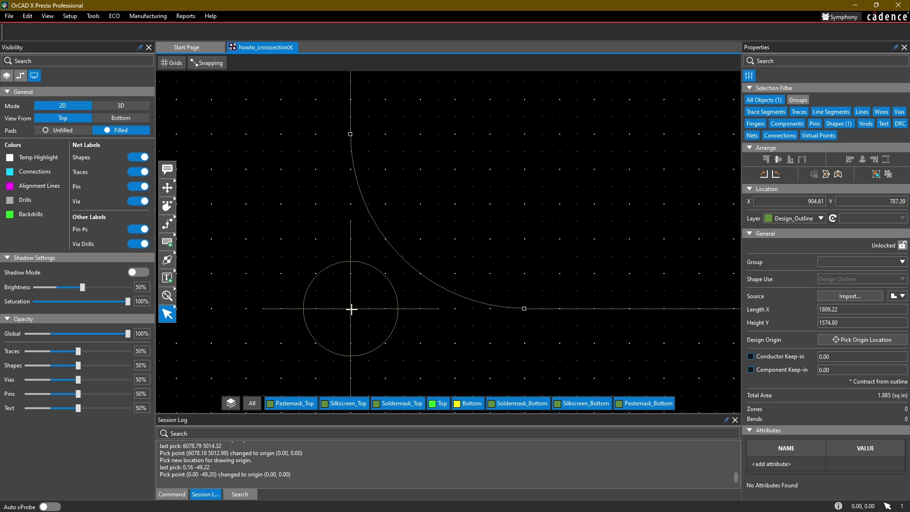
pyautogui.scroll(-3, 506, 299)
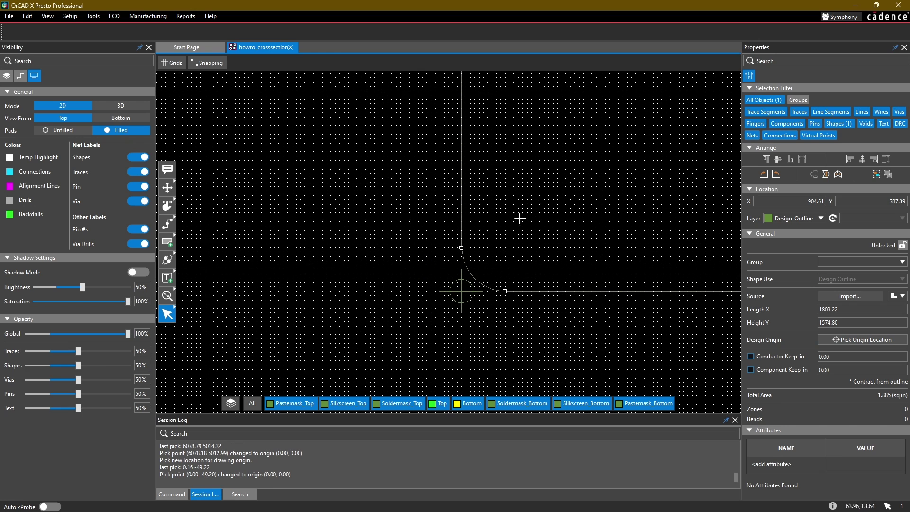
# Step: Turn off grid visibility and deselect the board outline
pyautogui.click(173, 63)
pyautogui.click(241, 86)
pyautogui.moveTo(477, 96); pyautogui.dragTo(319, 174, button='middle')
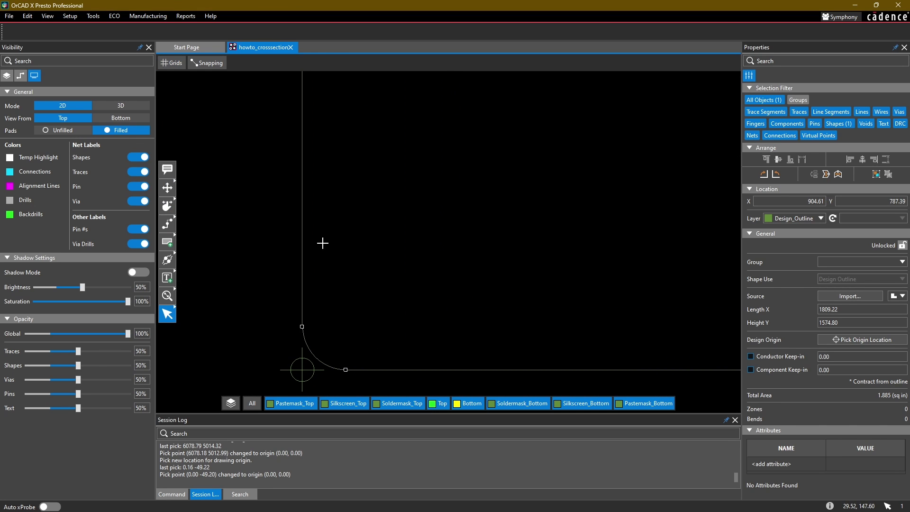
pyautogui.scroll(-2, 322, 243)
pyautogui.scroll(-3, 374, 275)
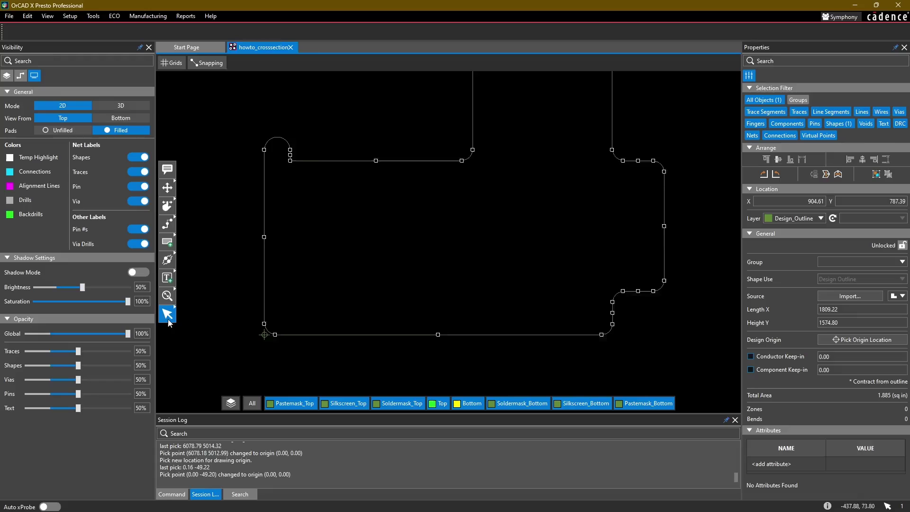
pyautogui.click(353, 273)
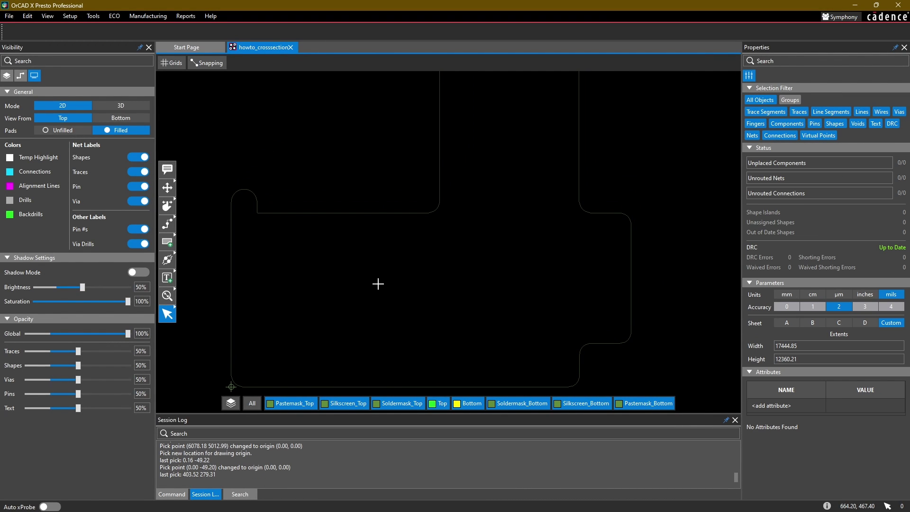
# Step: Select the board outline and enable a conductor keep-in of 10 mils and a component keep-in of 20 mils
pyautogui.click(373, 213)
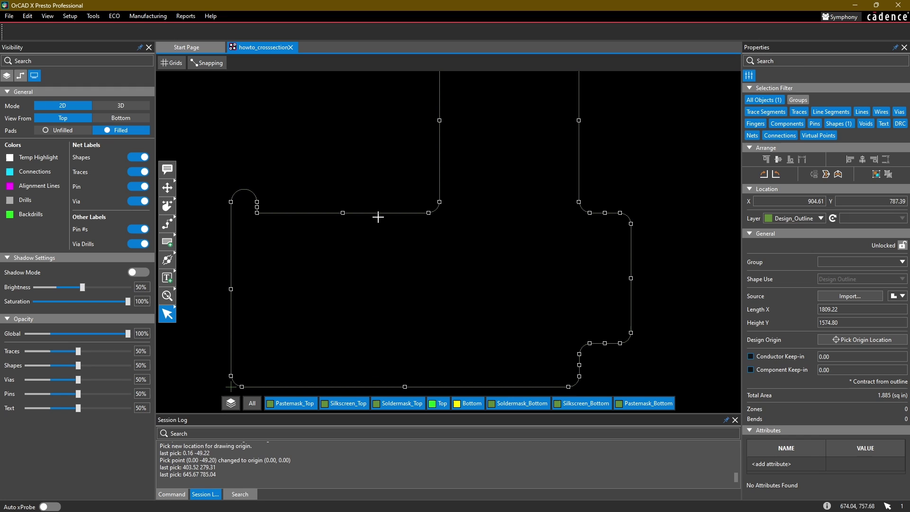
pyautogui.click(750, 356)
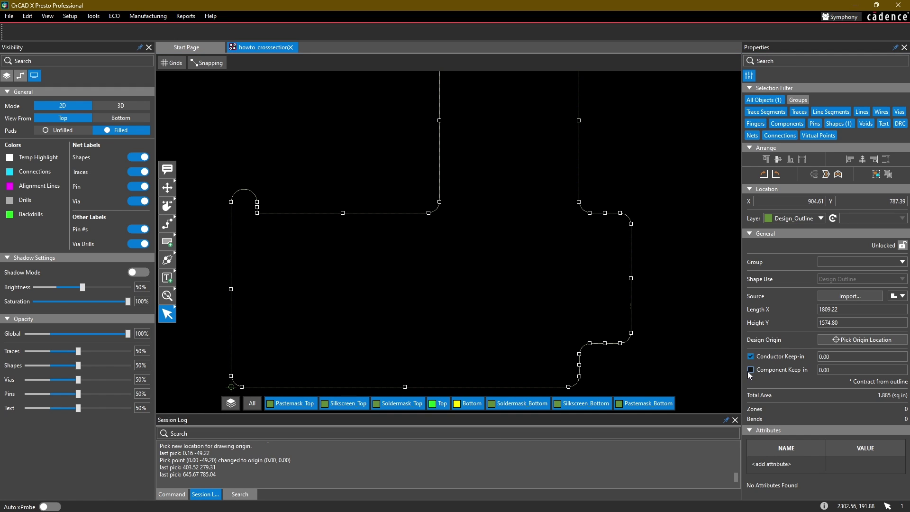
pyautogui.click(871, 357)
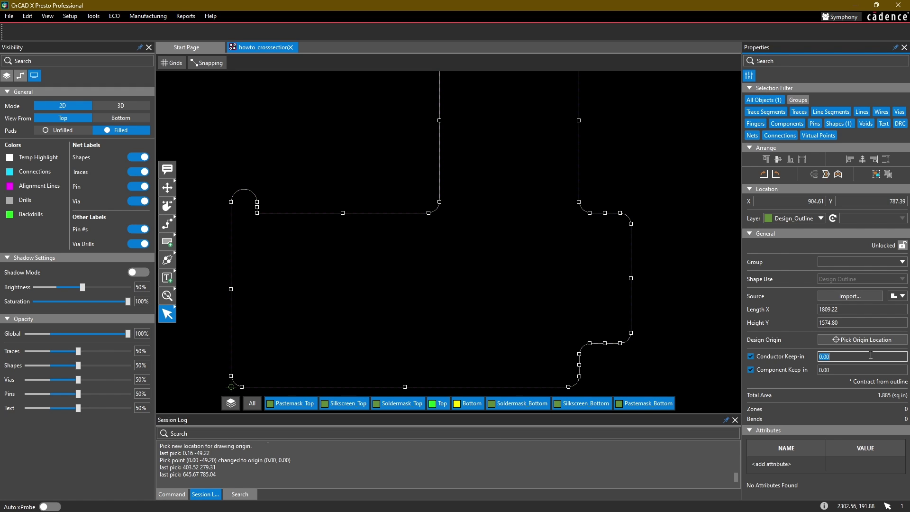
pyautogui.write('10')
pyautogui.press('Return')
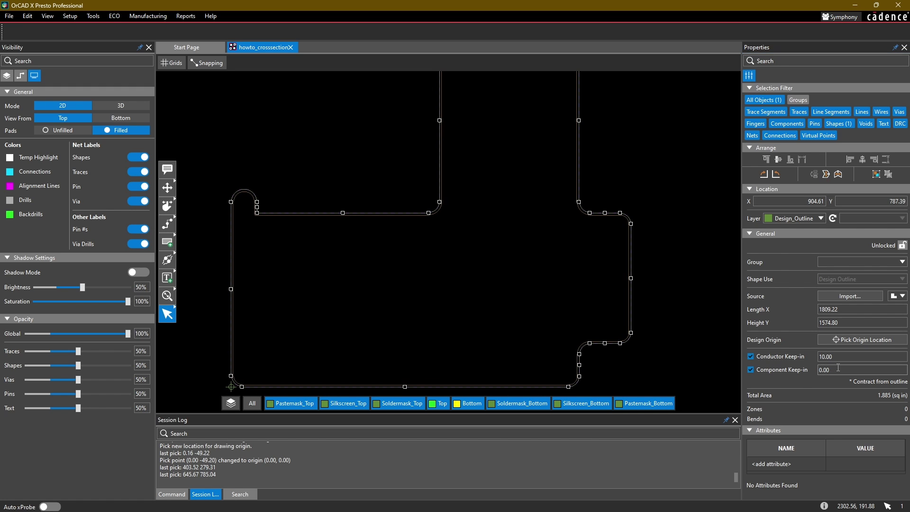
pyautogui.click(839, 370)
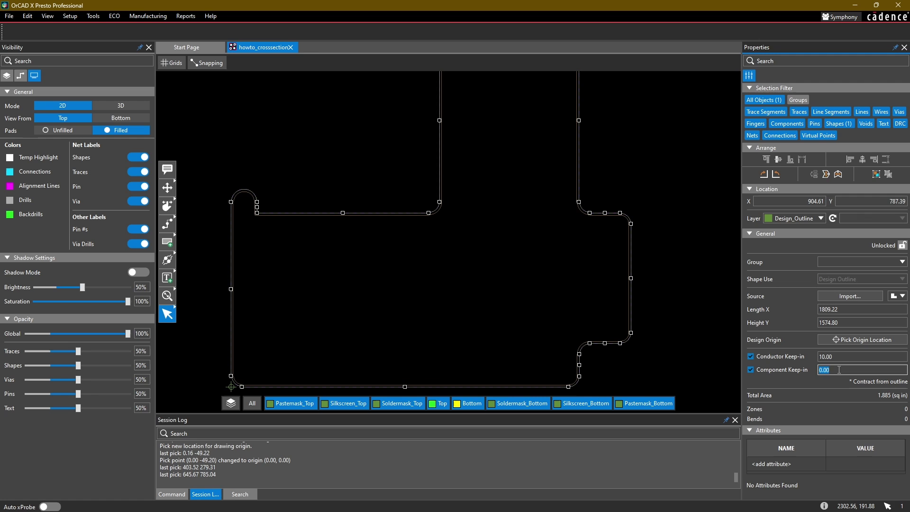
pyautogui.write('20')
pyautogui.press('Return')
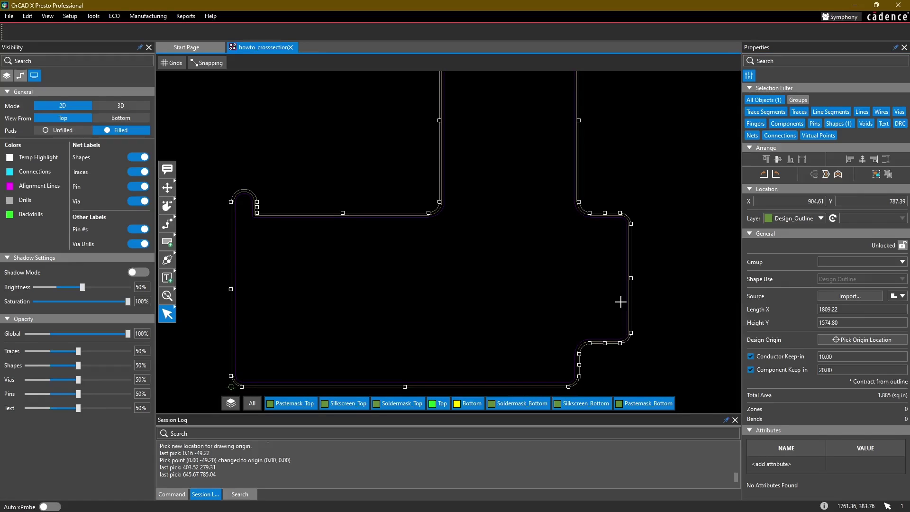
# Step: Deselect the outline and examine the spacing and shape type of the keep-in contours around the board's right-hand corner
pyautogui.click(599, 284)
pyautogui.scroll(4, 627, 220)
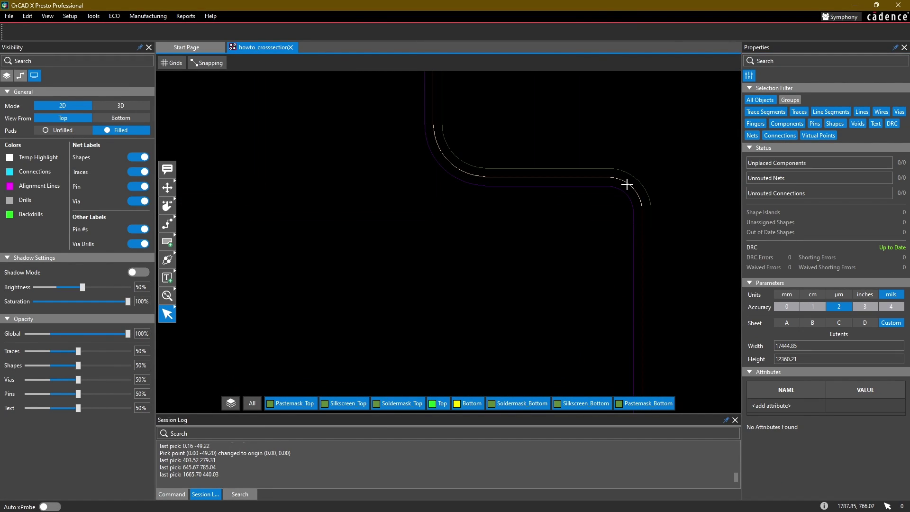
pyautogui.moveTo(627, 184)
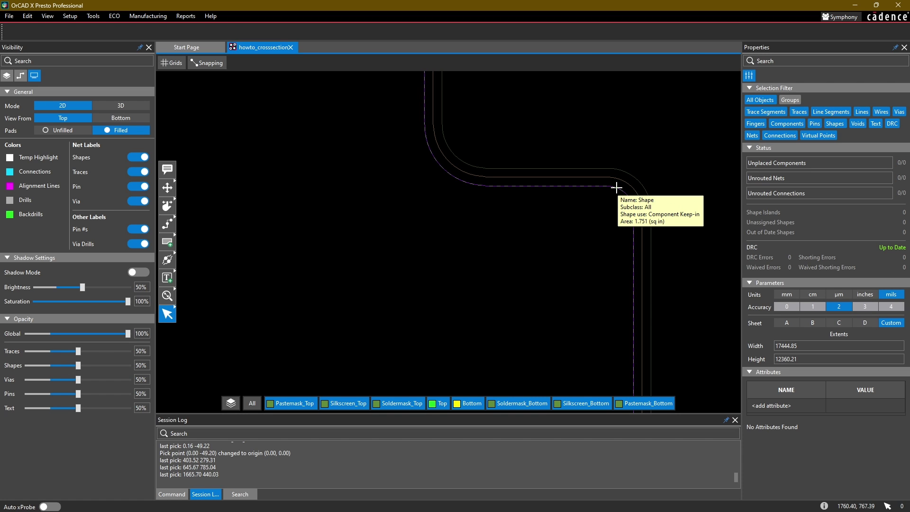
pyautogui.scroll(-4, 579, 158)
pyautogui.moveTo(490, 242); pyautogui.dragTo(484, 259, button='middle')
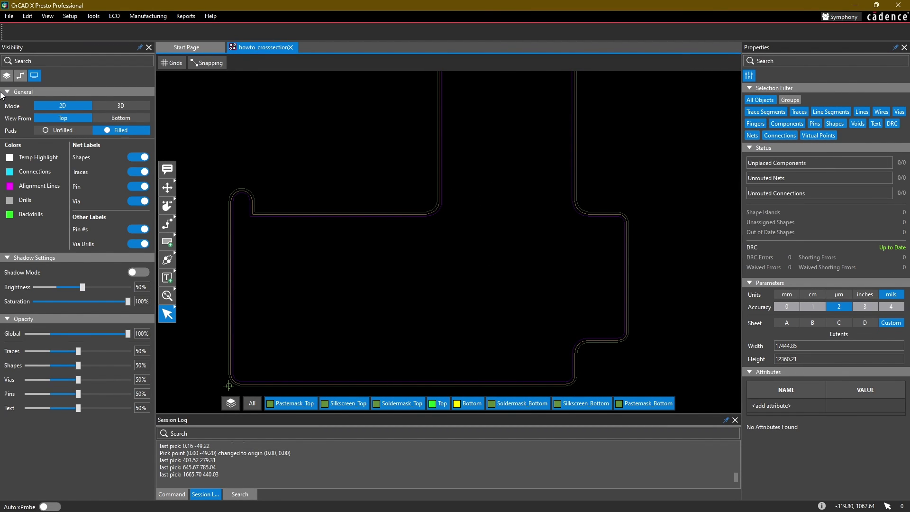
# Step: Hide and show again the Component Keep-in and Conductor Keep-in layers one after the other to identify each contour
pyautogui.click(7, 75)
pyautogui.scroll(-3, 36, 184)
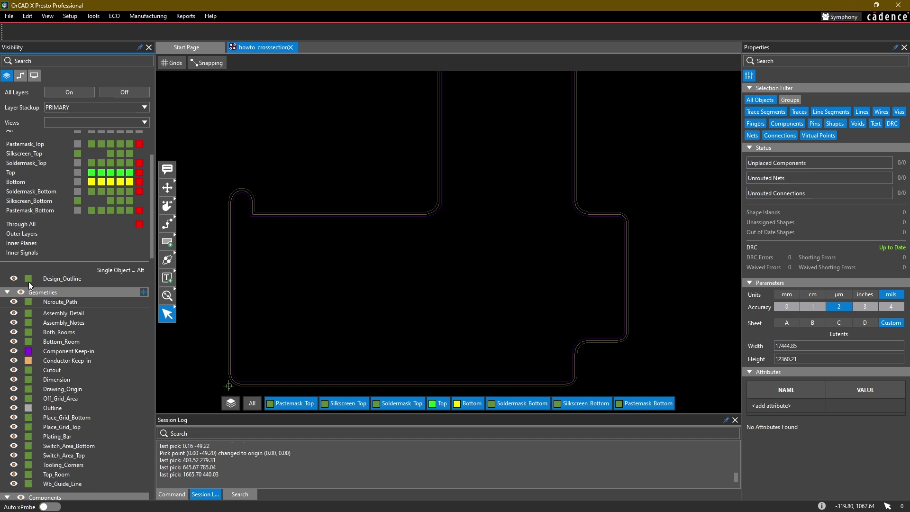
pyautogui.scroll(-1, 29, 281)
pyautogui.click(14, 322)
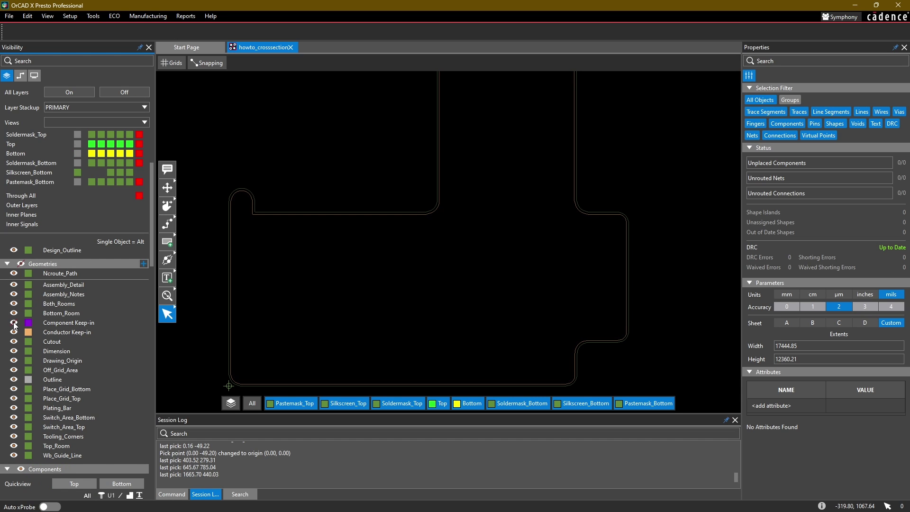
pyautogui.click(13, 323)
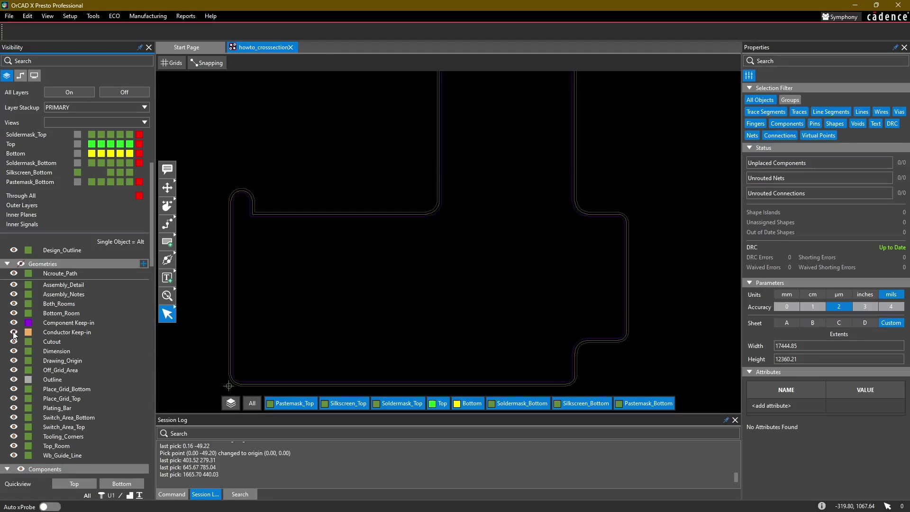
pyautogui.click(13, 332)
pyautogui.click(14, 333)
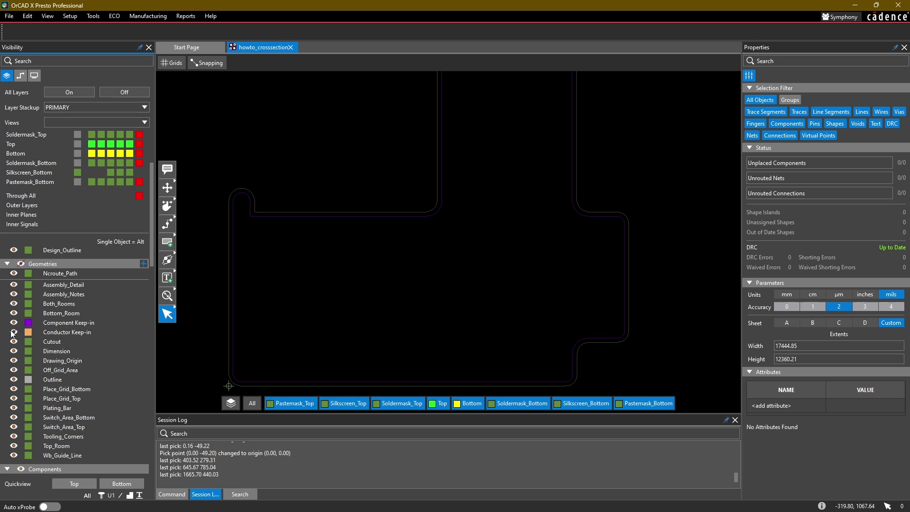
pyautogui.click(14, 332)
pyautogui.moveTo(355, 280); pyautogui.dragTo(398, 266, button='middle')
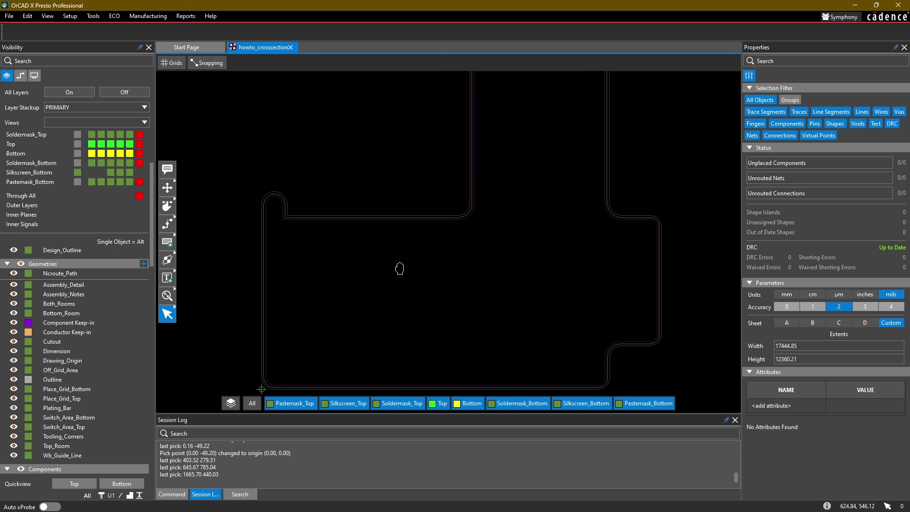
pyautogui.click(262, 329)
pyautogui.click(399, 288)
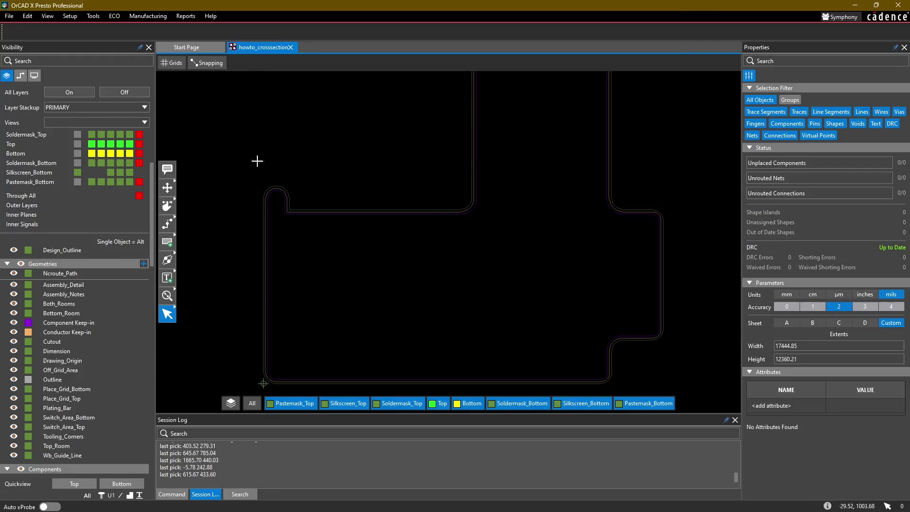
# Step: Inspect the board in the 3D view from another angle and return to the 2D view
pyautogui.click(34, 75)
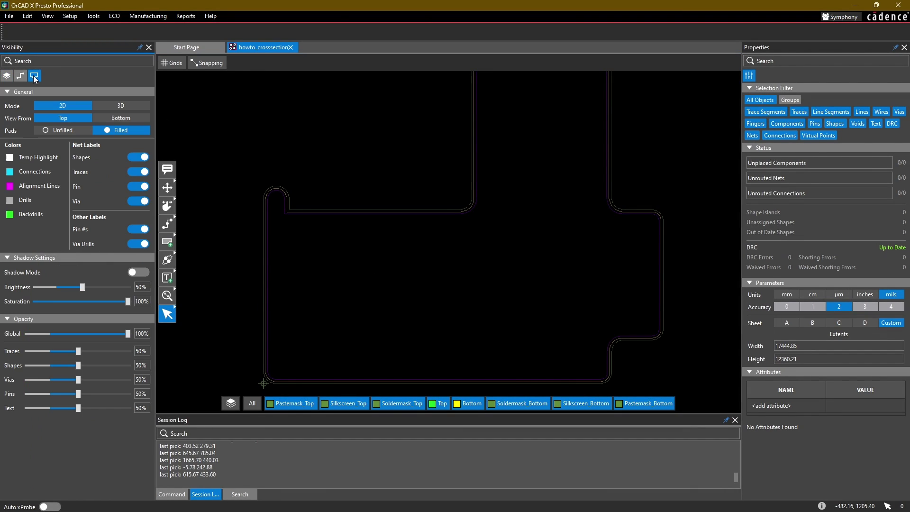
pyautogui.click(114, 106)
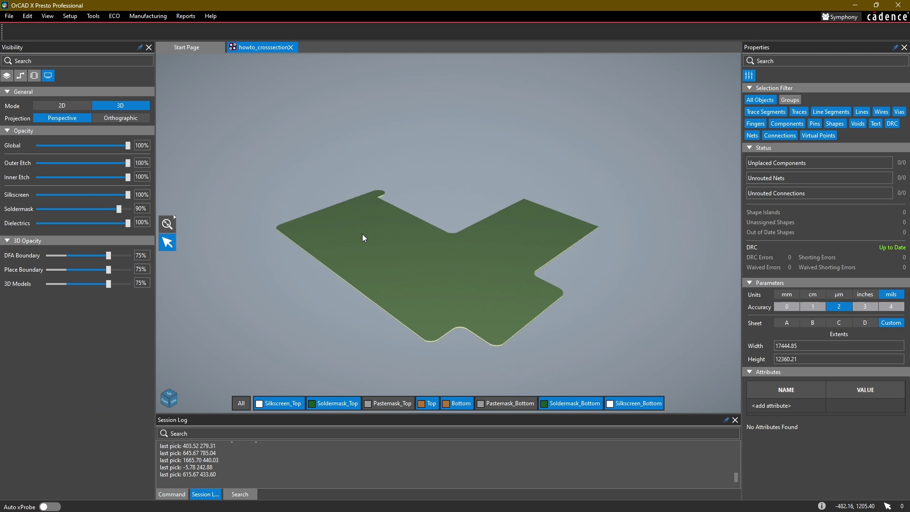
pyautogui.moveTo(364, 237); pyautogui.dragTo(384, 250, button='middle')
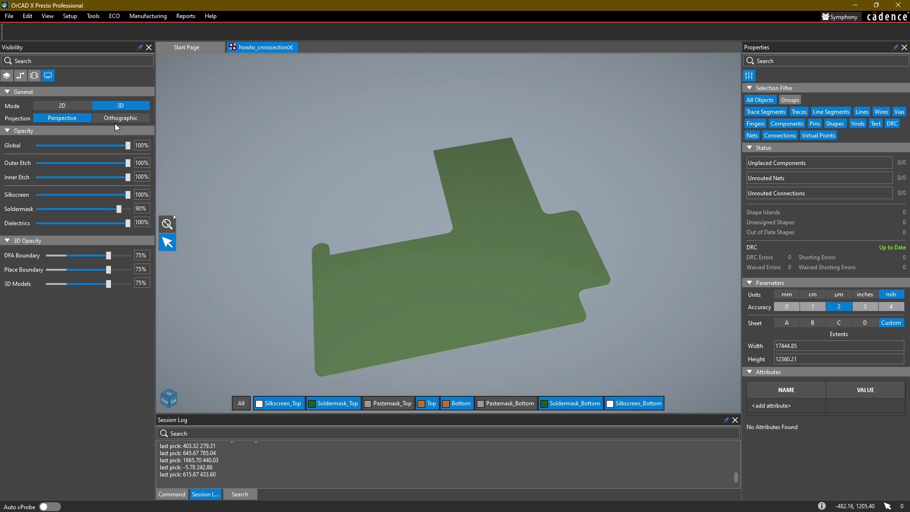
pyautogui.click(76, 103)
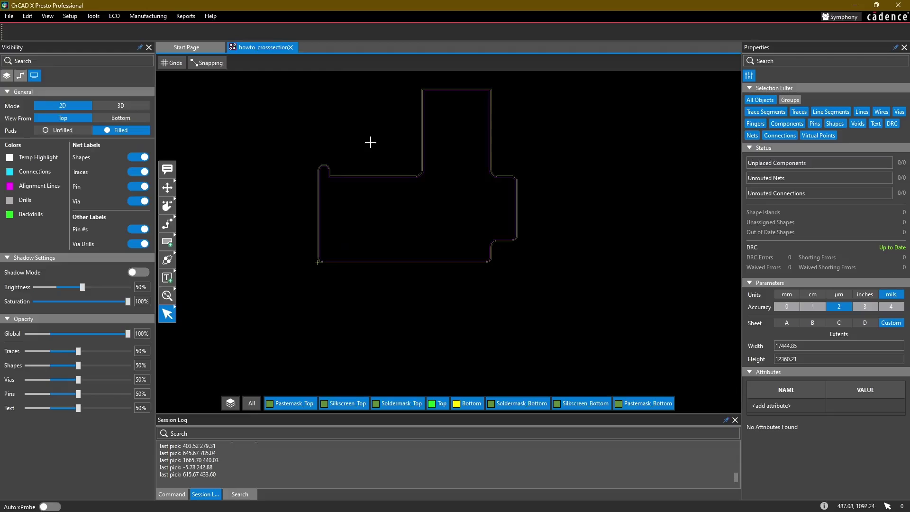
pyautogui.moveTo(349, 163); pyautogui.dragTo(379, 211, button='middle')
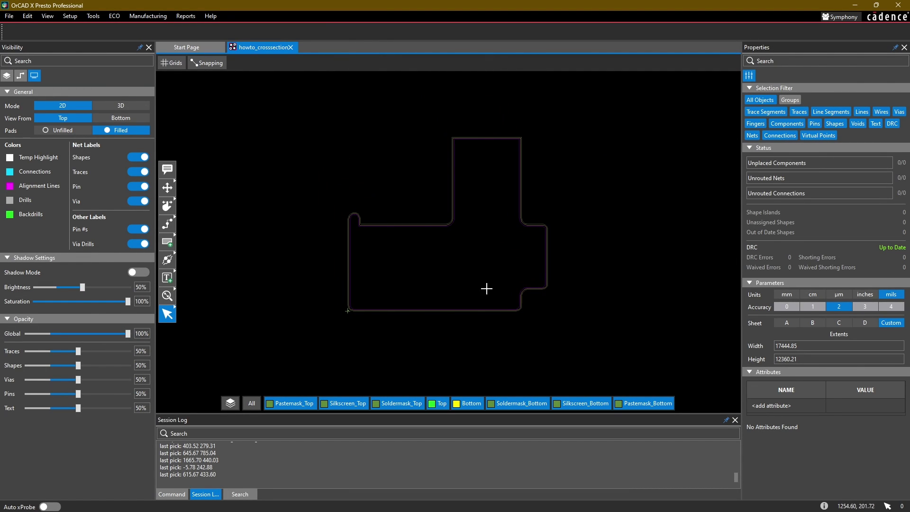